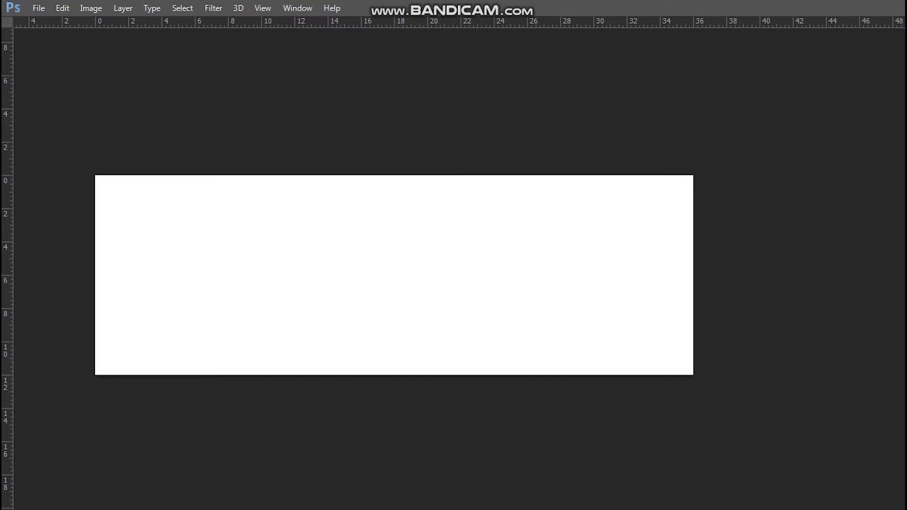
- Add a vertical centre guide at 18 in, and paste the bride's photo scaled to fill the right end of the spread
{"action": "left_click_drag", "start_coordinate": [7, 374], "coordinate": [394, 360]}
{"action": "key", "text": "ctrl+v"}
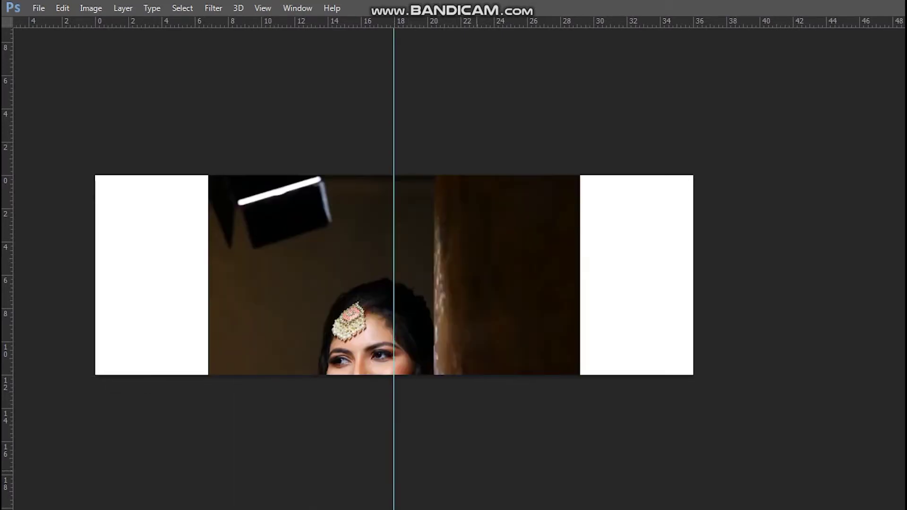
{"action": "key", "text": "ctrl+t"}
{"action": "left_click_drag", "start_coordinate": [579, 176], "coordinate": [464, 350]}
{"action": "left_click_drag", "start_coordinate": [414, 371], "coordinate": [642, 197]}
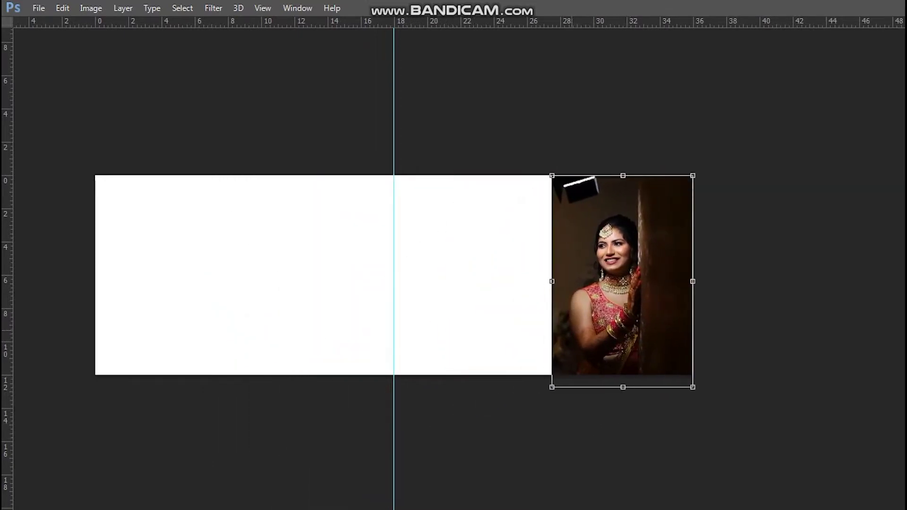
{"action": "left_click_drag", "start_coordinate": [552, 176], "coordinate": [526, 136]}
{"action": "key", "text": "Return"}
- Copy the Background area between the centre guide and the photo onto a new layer and invert it to black
{"action": "right_click", "coordinate": [470, 287]}
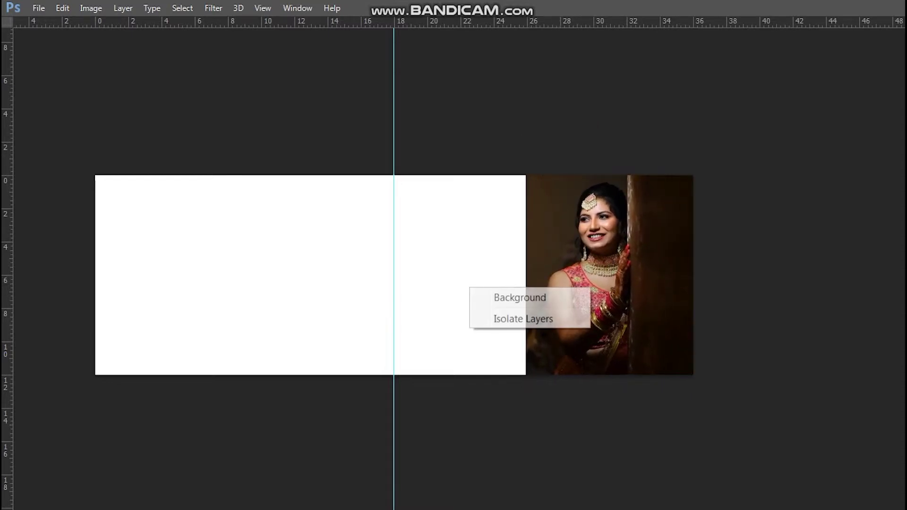
{"action": "left_click", "coordinate": [498, 298]}
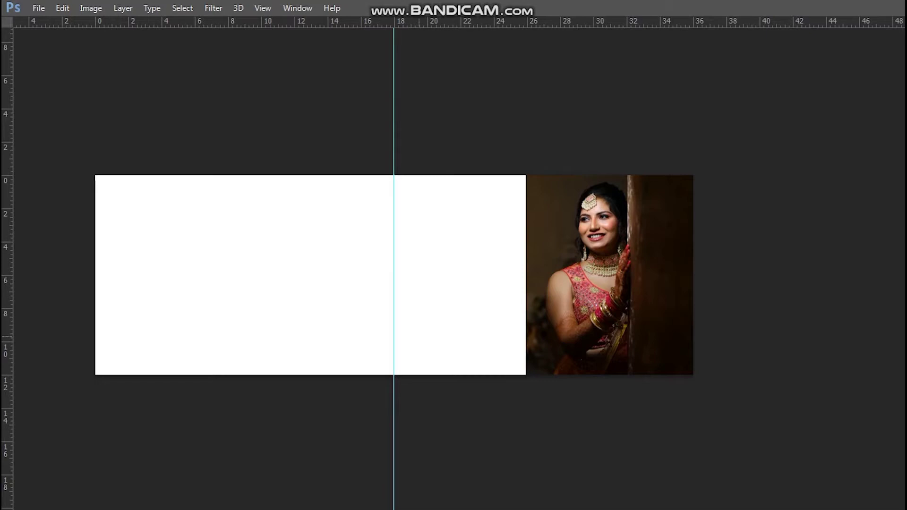
{"action": "left_click_drag", "start_coordinate": [394, 175], "coordinate": [525, 375]}
{"action": "right_click", "coordinate": [337, 251]}
{"action": "left_click", "coordinate": [358, 262]}
{"action": "key", "text": "ctrl+j"}
{"action": "key", "text": "ctrl+i"}
- Switch to the file explorer, look through folder 000 for a second bride photo, and preview 0V7A9610
{"action": "key", "text": "alt+Tab"}
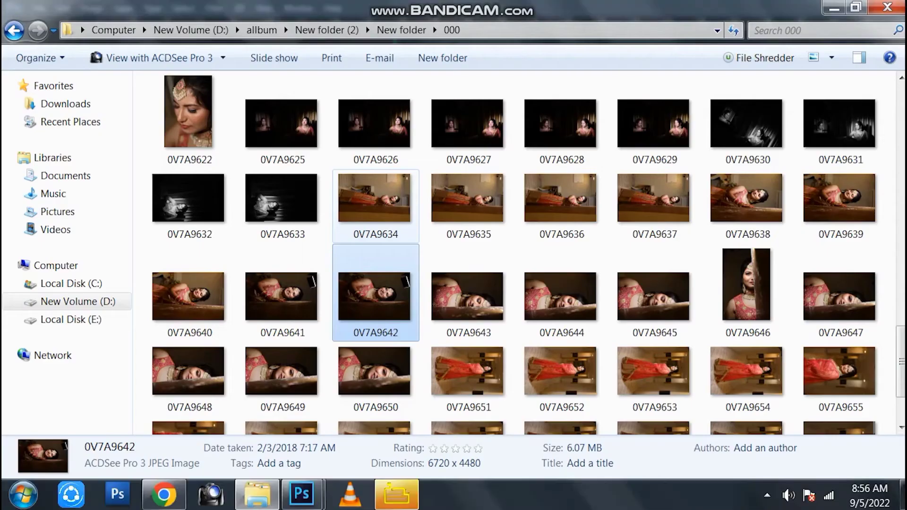
{"action": "scroll", "coordinate": [528, 255], "scroll_direction": "up", "scroll_amount": 3}
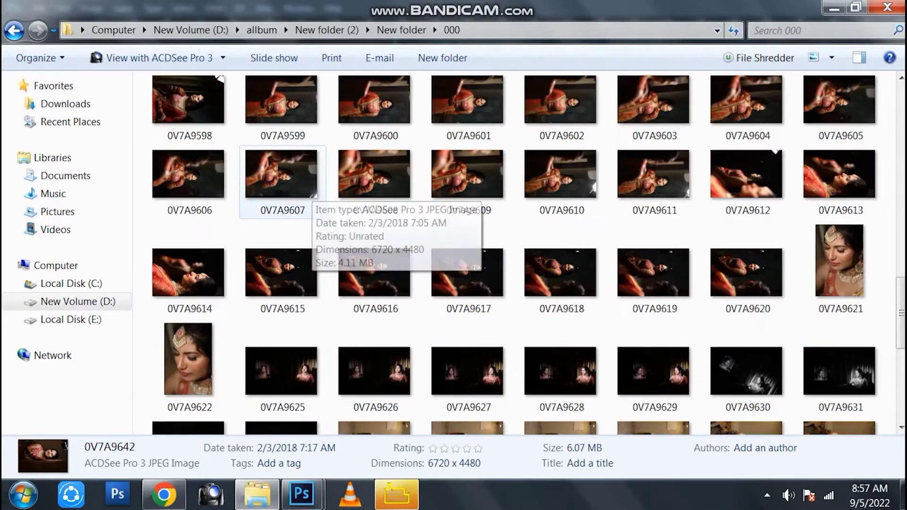
{"action": "scroll", "coordinate": [529, 255], "scroll_direction": "down", "scroll_amount": 5}
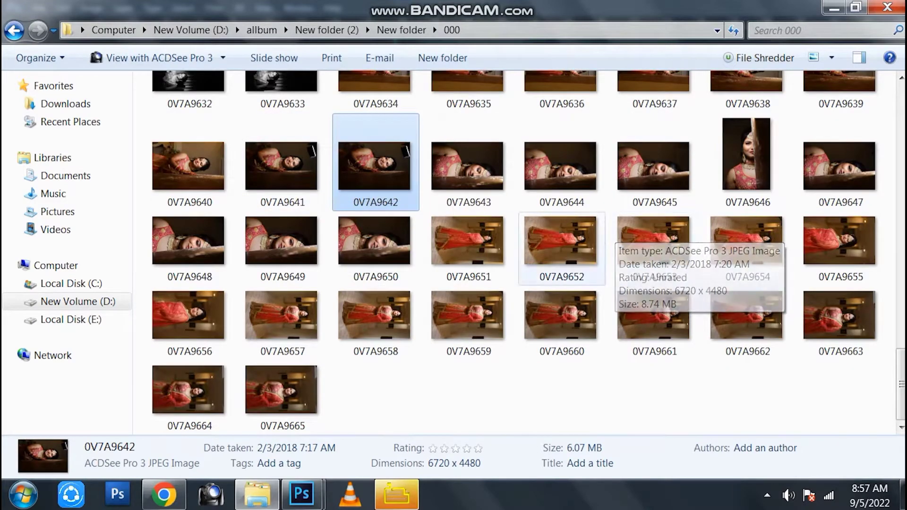
{"action": "scroll", "coordinate": [653, 236], "scroll_direction": "up", "scroll_amount": 7}
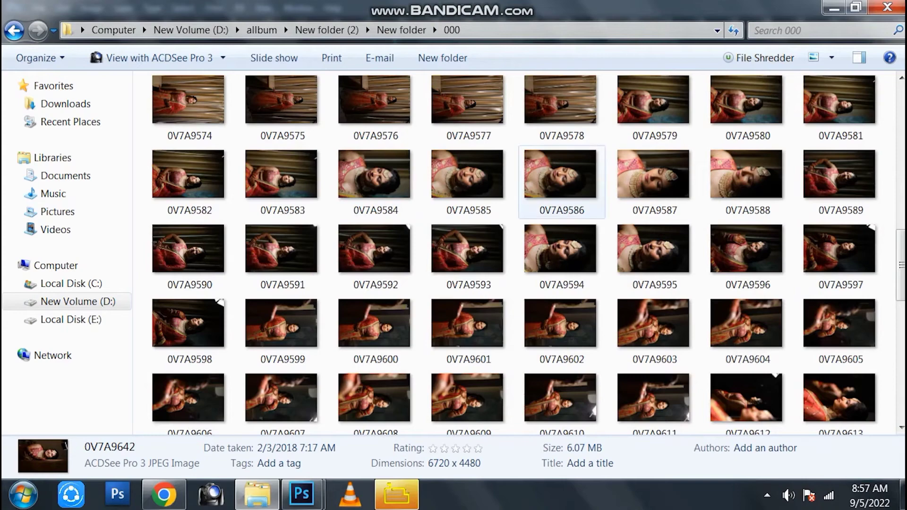
{"action": "scroll", "coordinate": [562, 189], "scroll_direction": "up", "scroll_amount": 3}
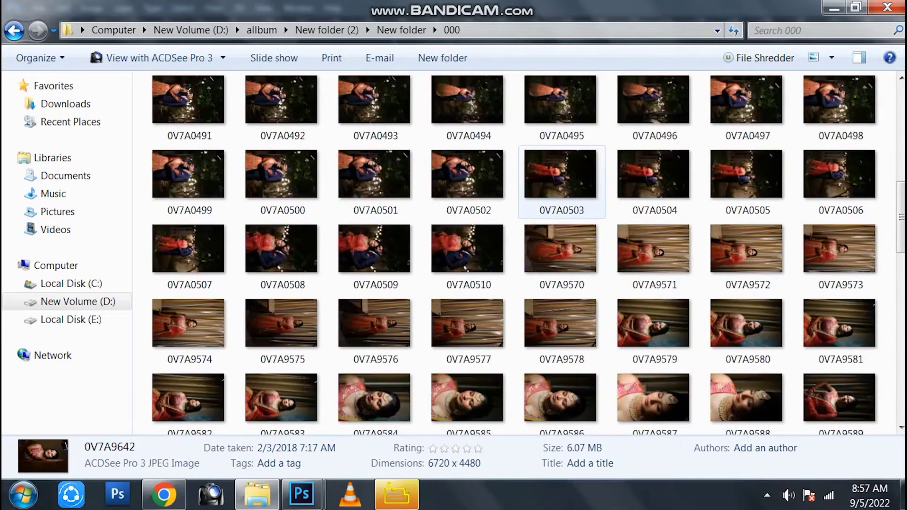
{"action": "scroll", "coordinate": [562, 189], "scroll_direction": "down", "scroll_amount": 6}
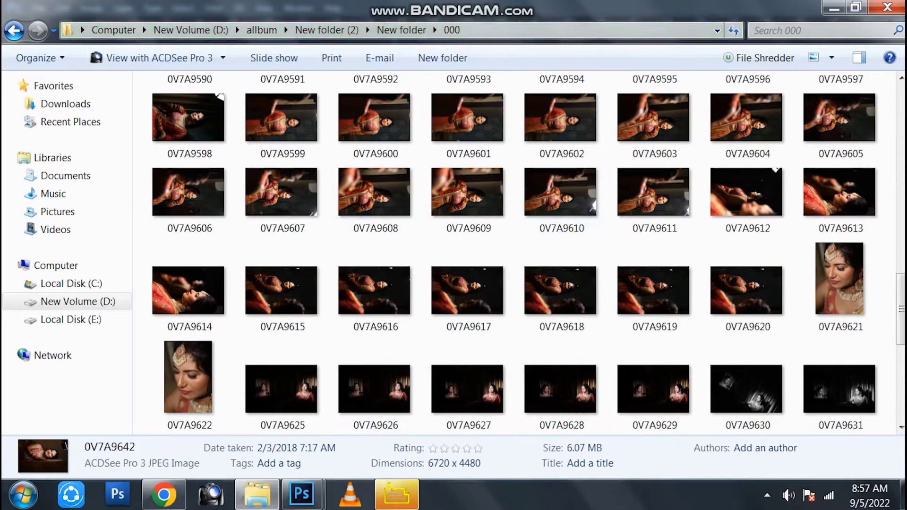
{"action": "left_click", "coordinate": [189, 197]}
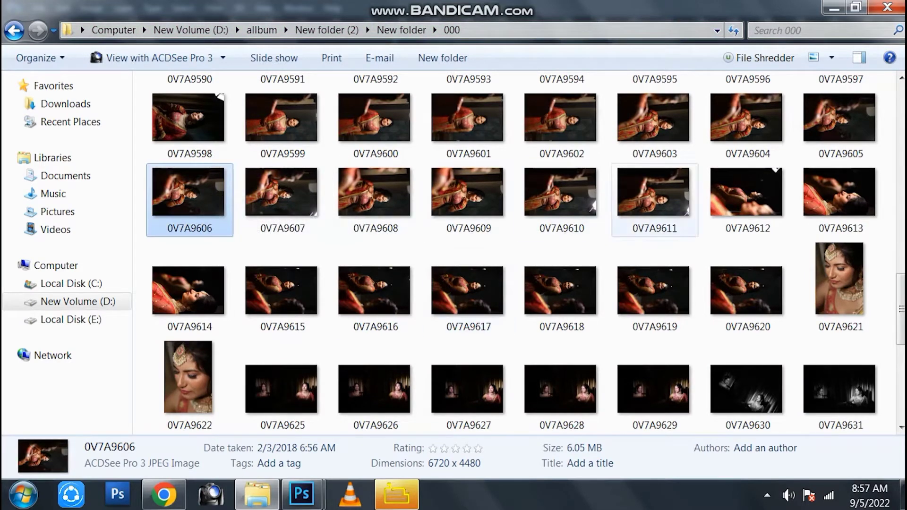
{"action": "left_click", "coordinate": [654, 196]}
{"action": "left_click", "coordinate": [562, 196]}
{"action": "right_click", "coordinate": [575, 199]}
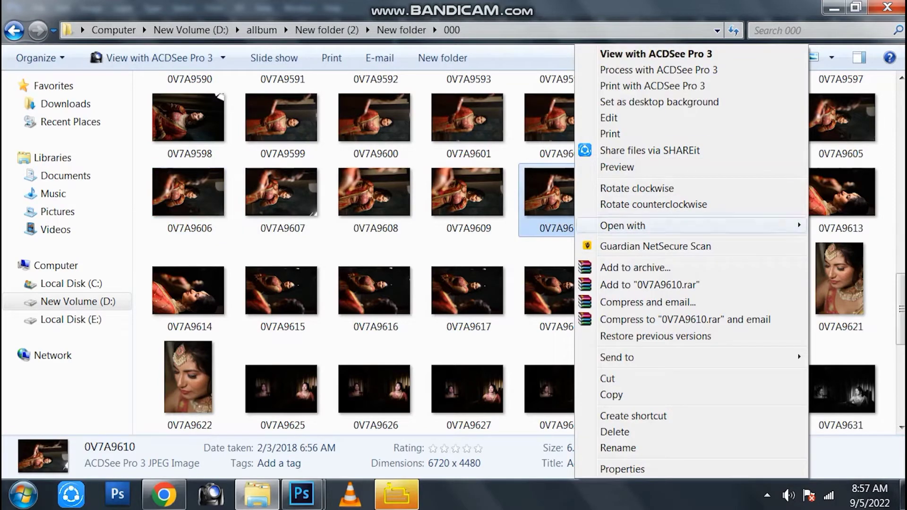
{"action": "left_click", "coordinate": [615, 167]}
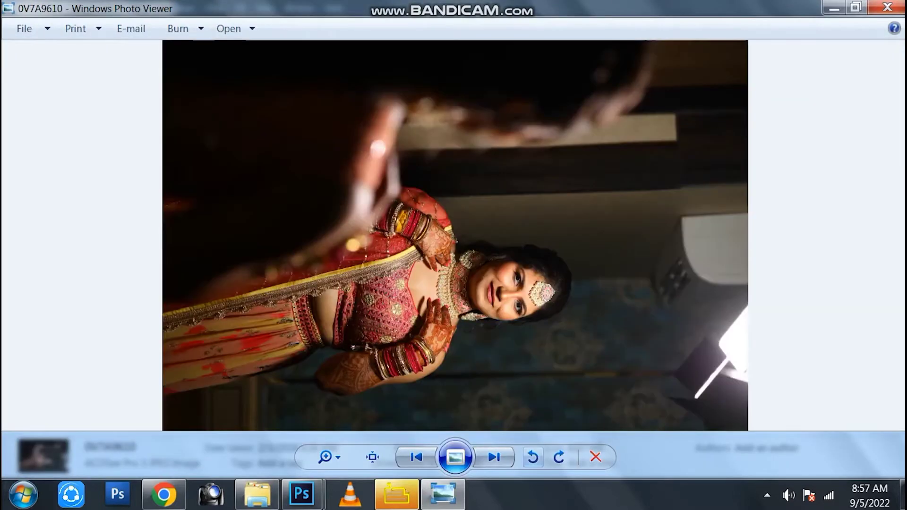
- Rotate photo 0V7A9610 counterclockwise to portrait orientation and open it in Photoshop
{"action": "left_click", "coordinate": [533, 457]}
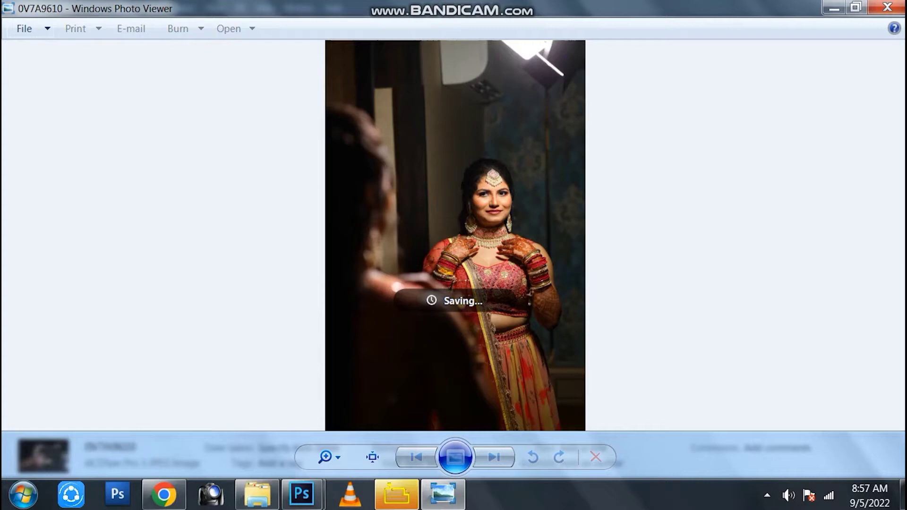
{"action": "key", "text": "Right"}
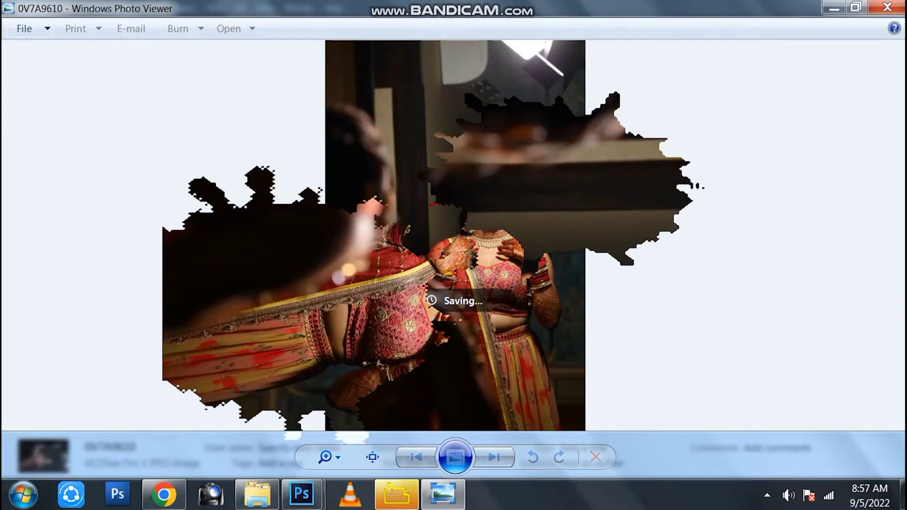
{"action": "key", "text": "Escape"}
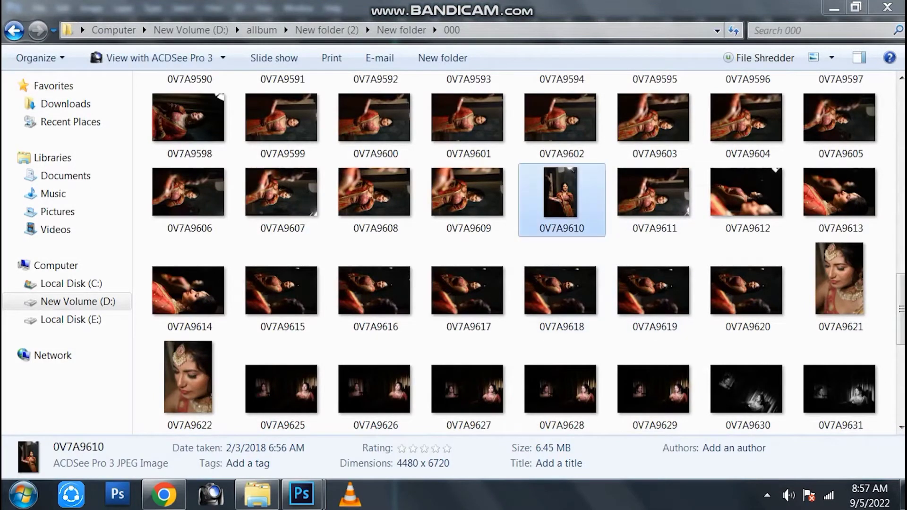
{"action": "left_click", "coordinate": [562, 200]}
{"action": "left_click_drag", "start_coordinate": [561, 201], "coordinate": [472, 226]}
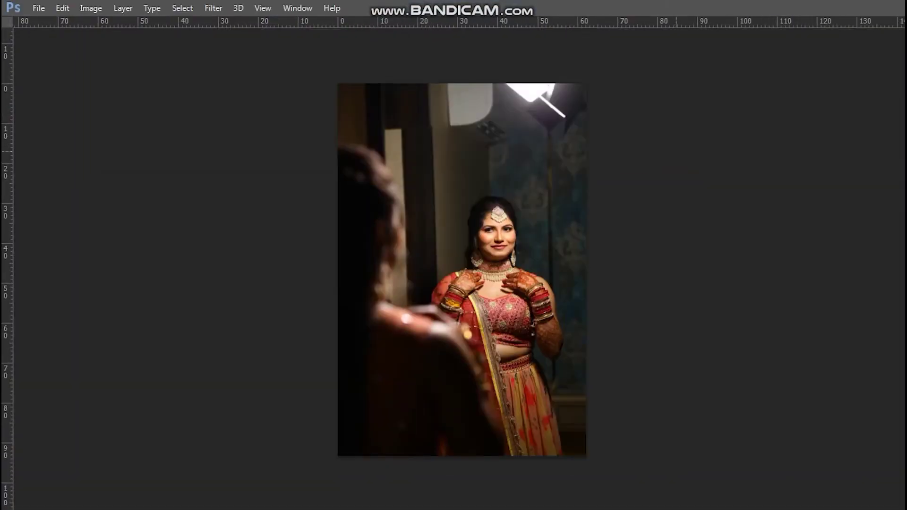
{"action": "key", "text": "ctrl+l"}
{"action": "key", "text": "Return"}
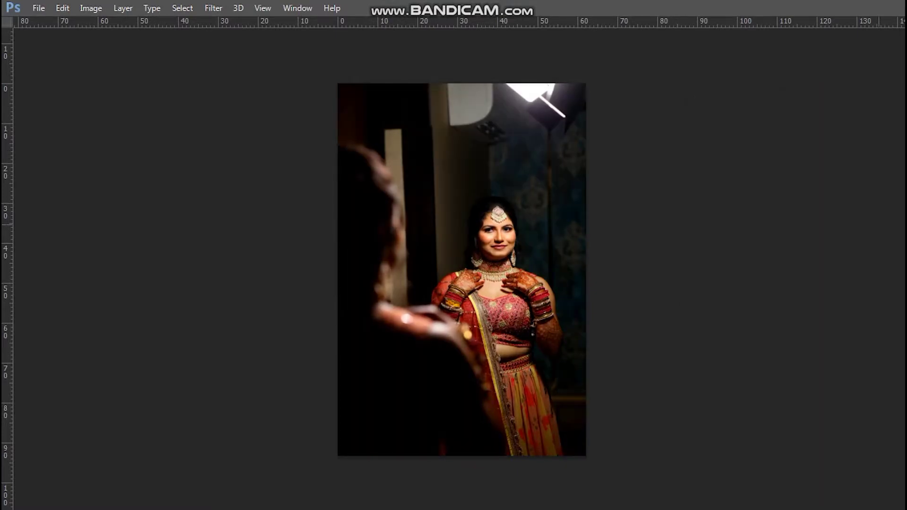
{"action": "key", "text": "ctrl+f"}
{"action": "key", "text": "F12"}
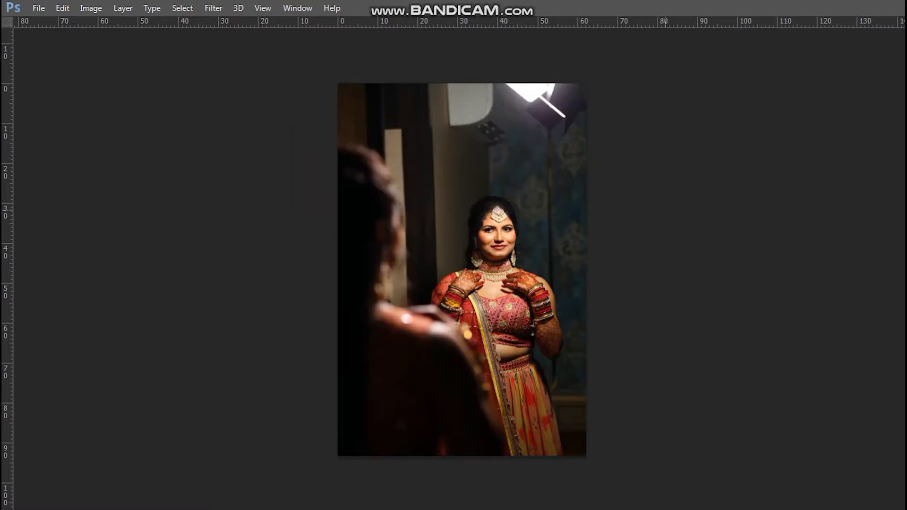
- Apply Auto Tone to the opened photo and fade the adjustment in Normal mode
{"action": "key", "text": "ctrl+shift+l"}
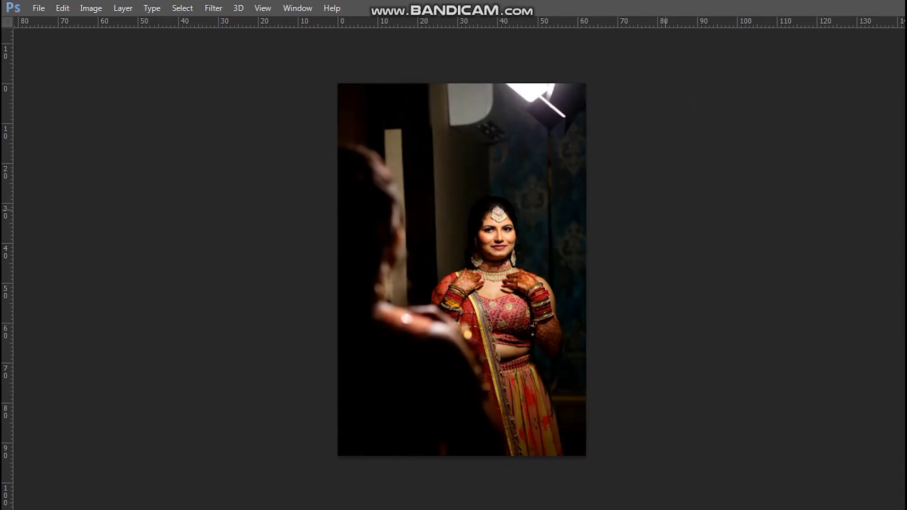
{"action": "key", "text": "ctrl+shift+f"}
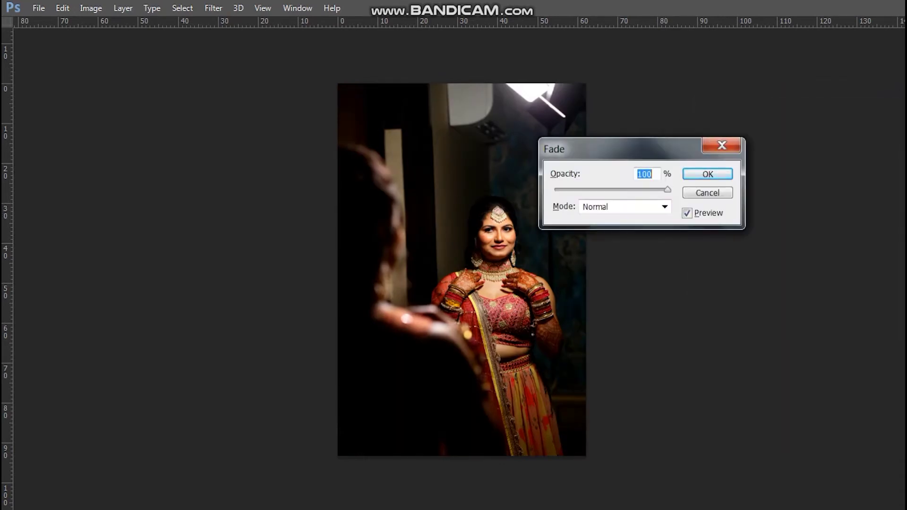
{"action": "key", "text": "Return"}
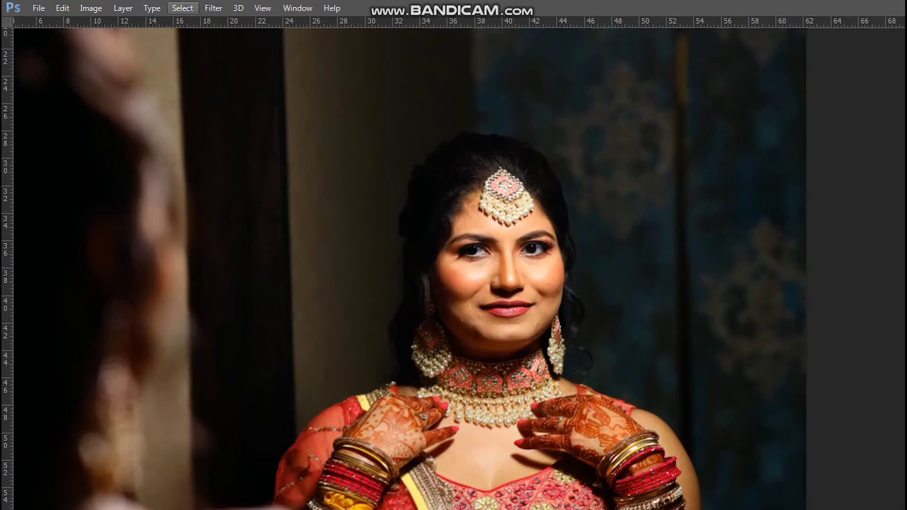
- Smooth the bride's skin with the Imagenomic Portraiture filter using the Smoothing: Medium preset
{"action": "left_click", "coordinate": [213, 8]}
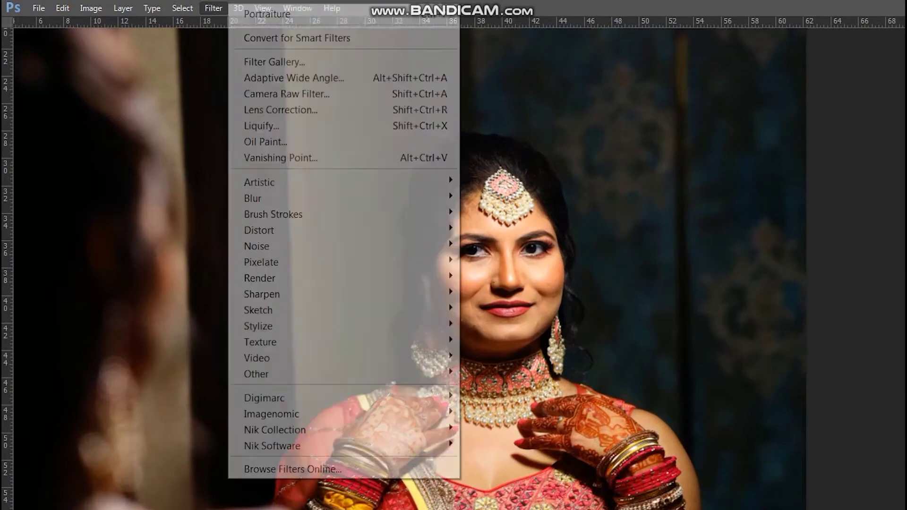
{"action": "mouse_move", "coordinate": [272, 414]}
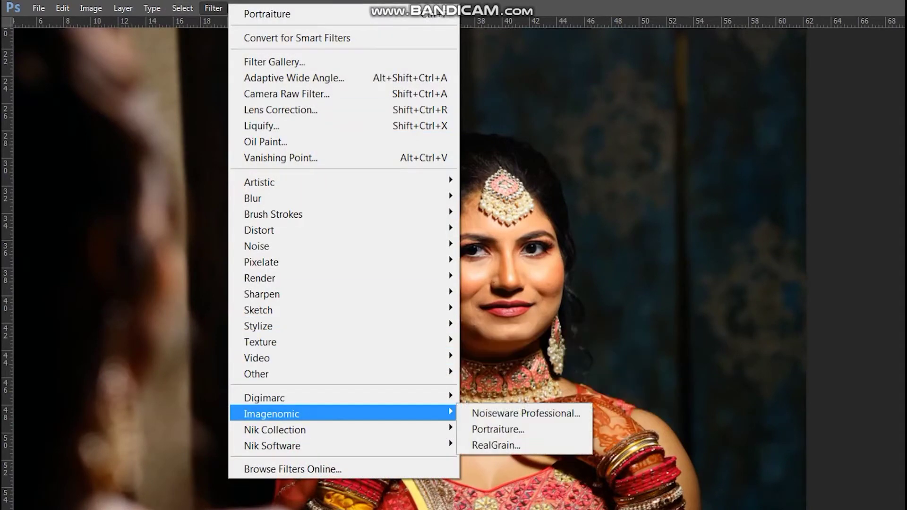
{"action": "left_click", "coordinate": [498, 430]}
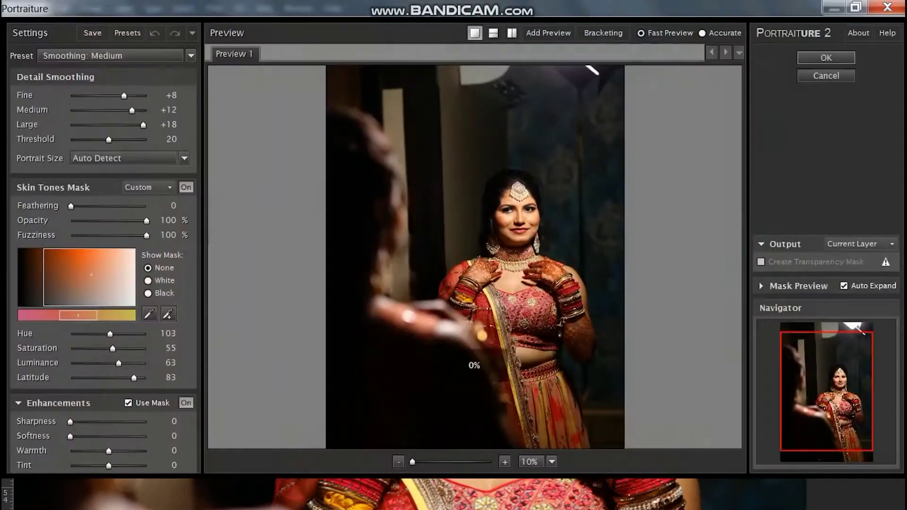
{"action": "scroll", "coordinate": [527, 220], "scroll_direction": "up", "scroll_amount": 2}
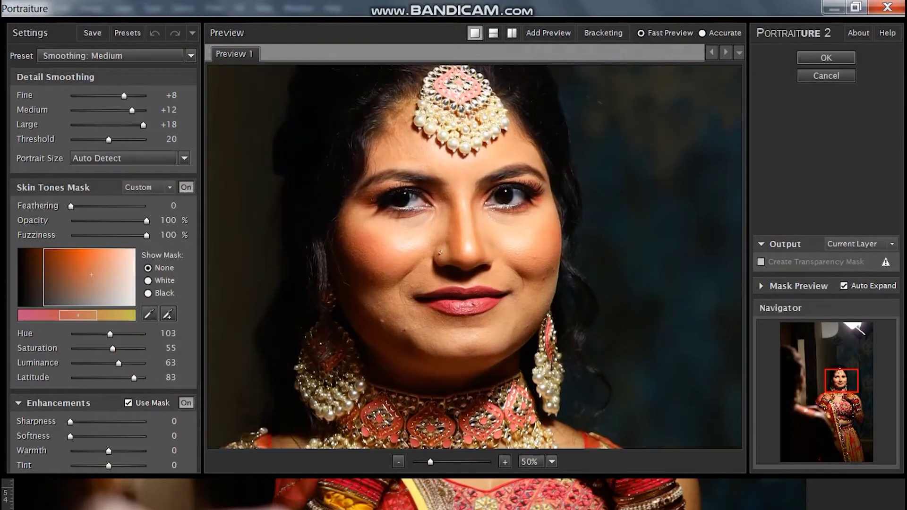
{"action": "key", "text": "Return"}
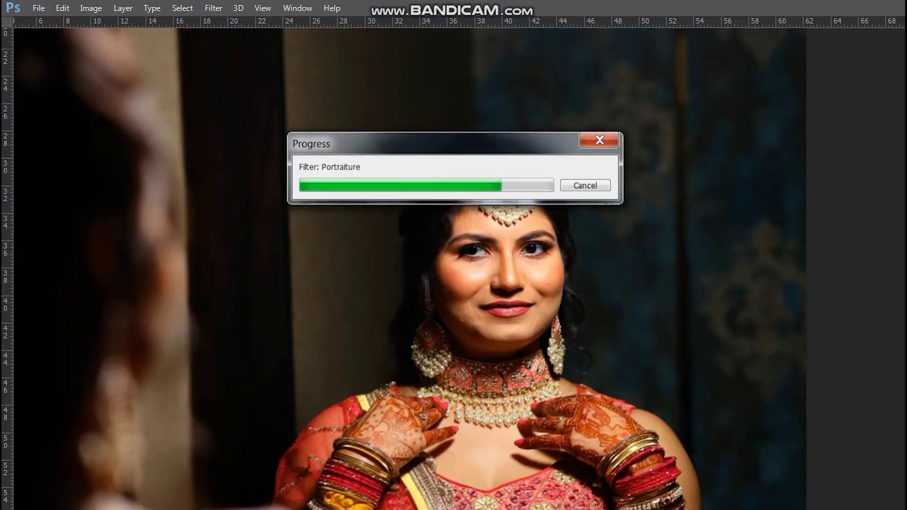
- Move the retouched photo into the album spread by cutting and pasting it, closing its source document
{"action": "key", "text": "ctrl+x"}
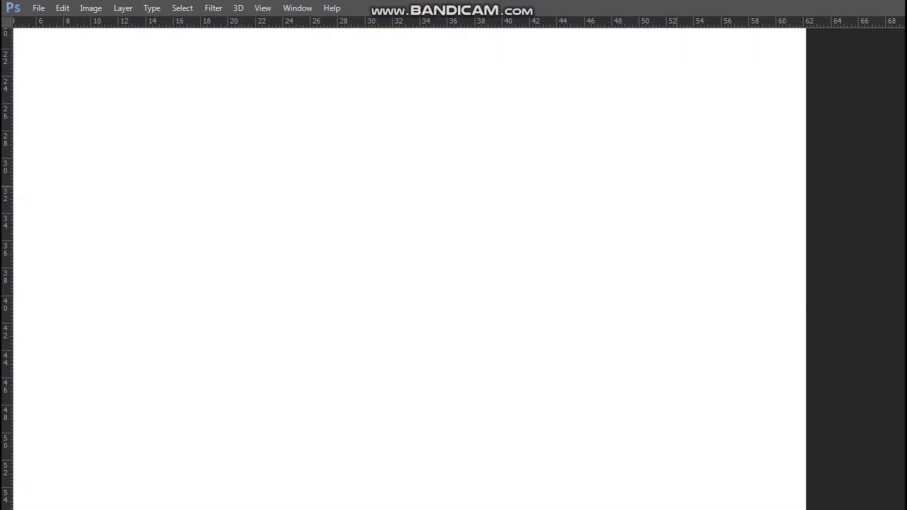
{"action": "key", "text": "ctrl+w"}
{"action": "left_click", "coordinate": [320, 278]}
{"action": "key", "text": "ctrl+v"}
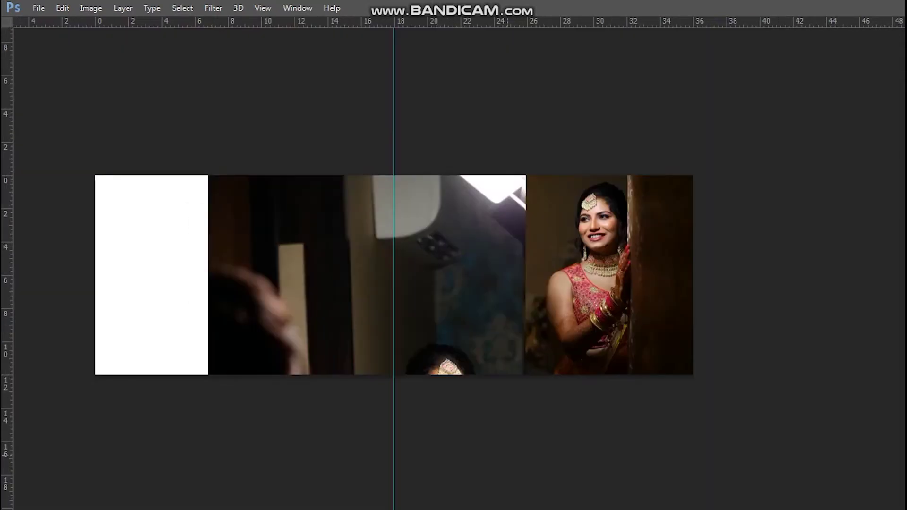
- Scale and position the pasted photo over the left page, with its left side flush with the spread's left edge
{"action": "key", "text": "ctrl+t"}
{"action": "left_click_drag", "start_coordinate": [477, 302], "coordinate": [352, 163]}
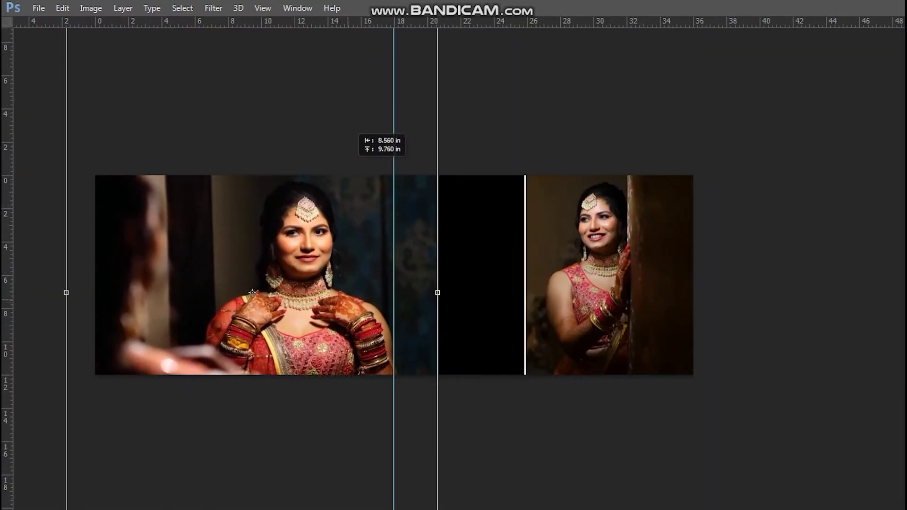
{"action": "left_click_drag", "start_coordinate": [388, 298], "coordinate": [397, 360]}
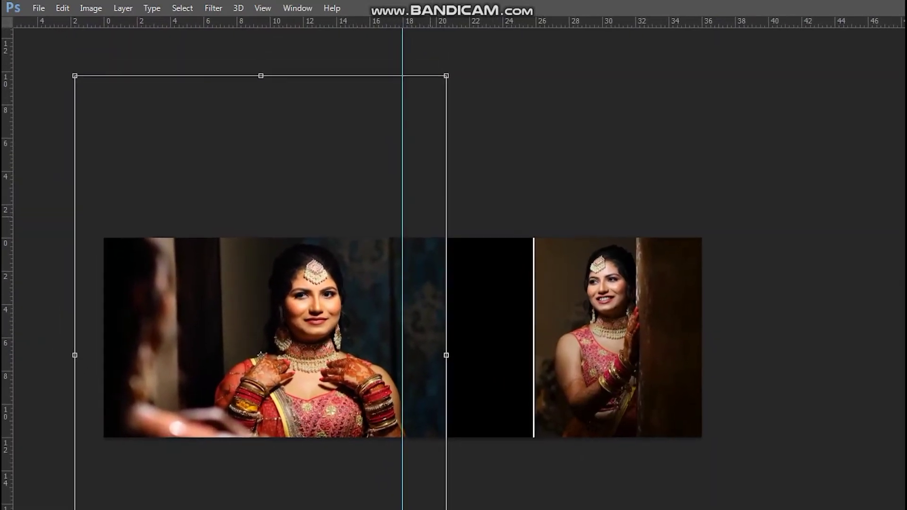
{"action": "left_click_drag", "start_coordinate": [447, 75], "coordinate": [417, 119]}
{"action": "left_click_drag", "start_coordinate": [350, 204], "coordinate": [351, 188]}
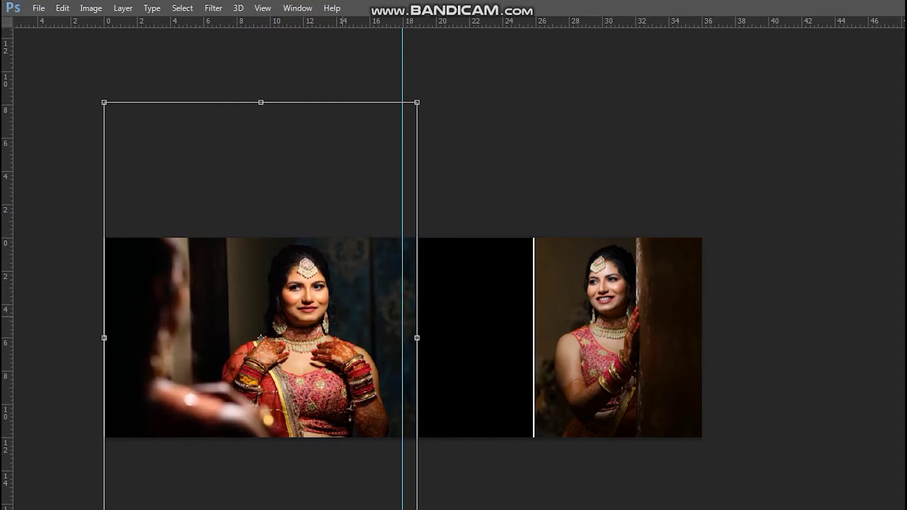
{"action": "key", "text": "Return"}
- Delete the part of the new photo that extends past the centre guide and clear the selection
{"action": "scroll", "coordinate": [406, 303], "scroll_direction": "down", "scroll_amount": 2}
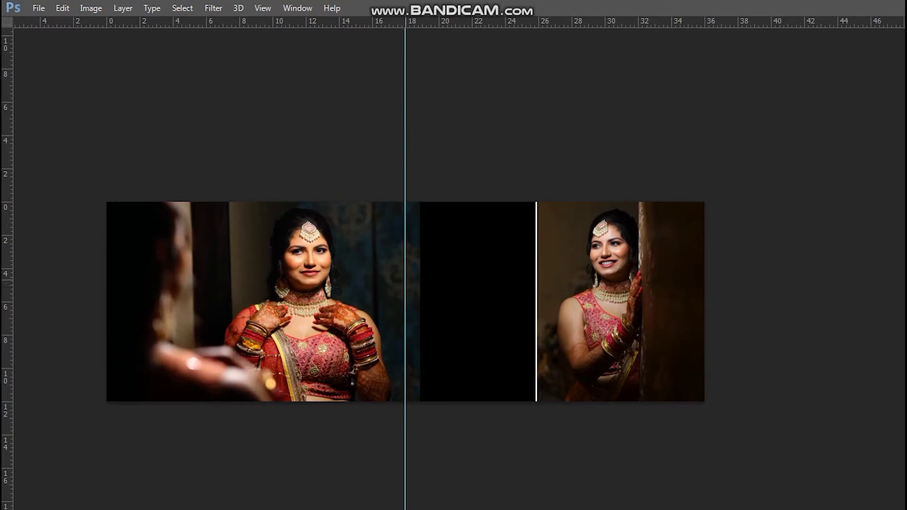
{"action": "left_click_drag", "start_coordinate": [405, 203], "coordinate": [567, 501]}
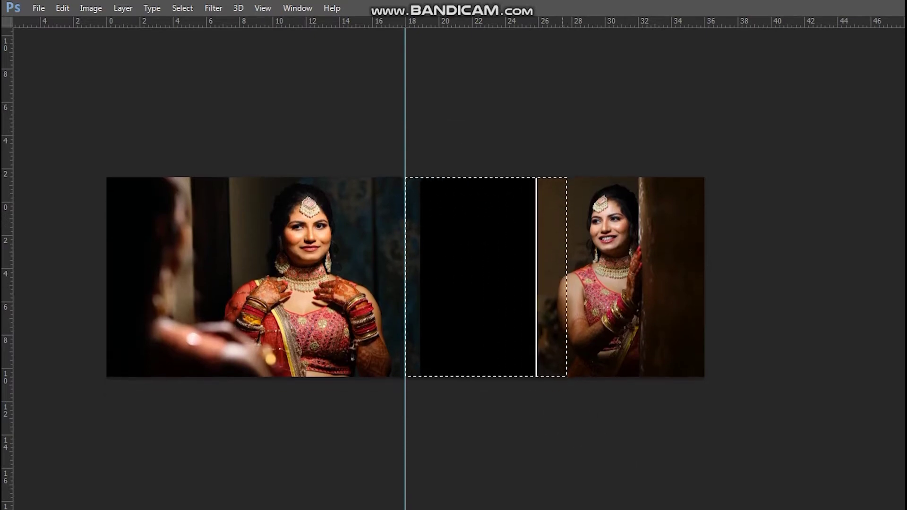
{"action": "key", "text": "Delete"}
{"action": "mouse_move", "coordinate": [562, 330]}
{"action": "left_mouse_down"}
{"action": "mouse_move", "coordinate": [561, 317]}
{"action": "mouse_move", "coordinate": [561, 341]}
{"action": "left_mouse_up"}
{"action": "key", "text": "ctrl+d"}
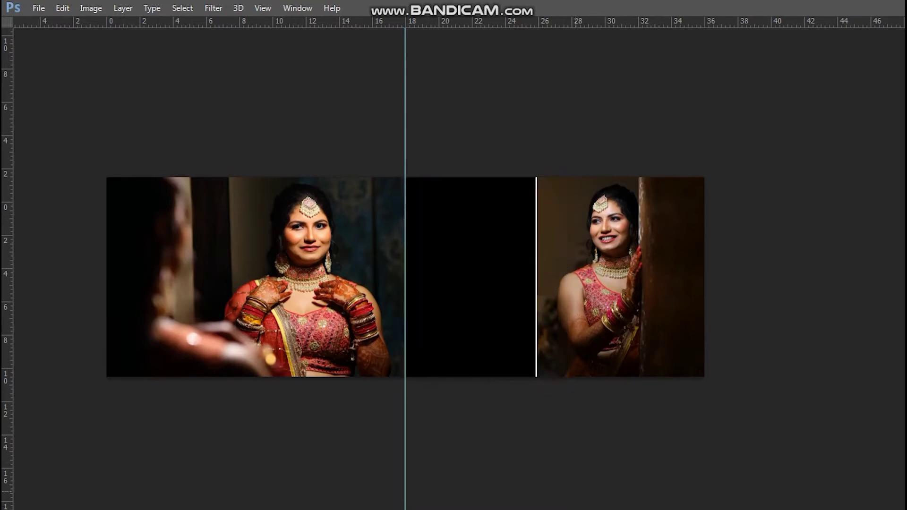
- Add the text "Beautiful" in Impact at 89.03 pt over the left-page photo, directly above that photo's layer
{"action": "scroll", "coordinate": [196, 423], "scroll_direction": "up", "scroll_amount": 1}
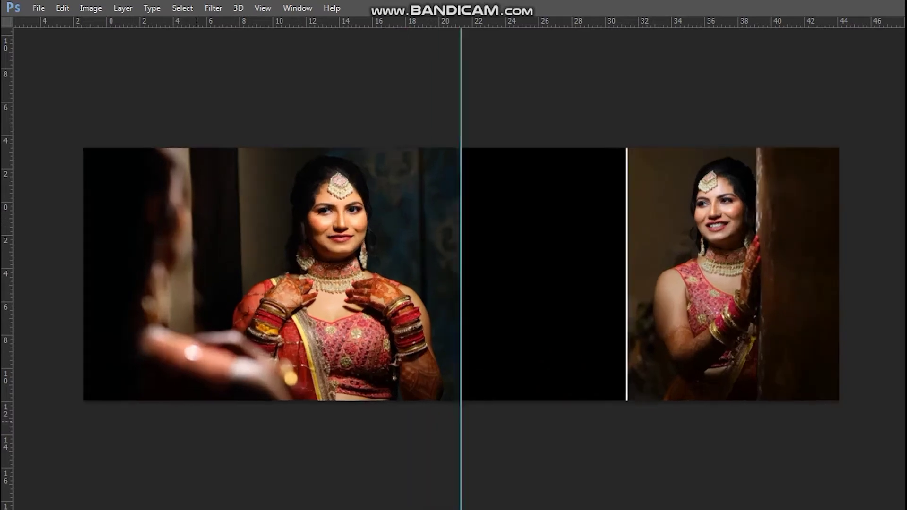
{"action": "left_click_drag", "start_coordinate": [196, 423], "coordinate": [264, 441]}
{"action": "right_click", "coordinate": [322, 285]}
{"action": "left_click", "coordinate": [352, 295]}
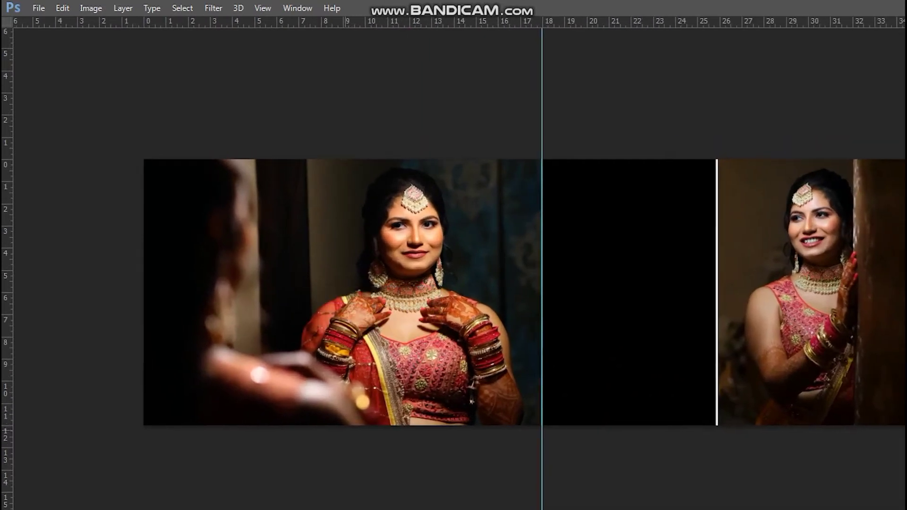
{"action": "key", "text": "t"}
{"action": "key", "text": "Tab"}
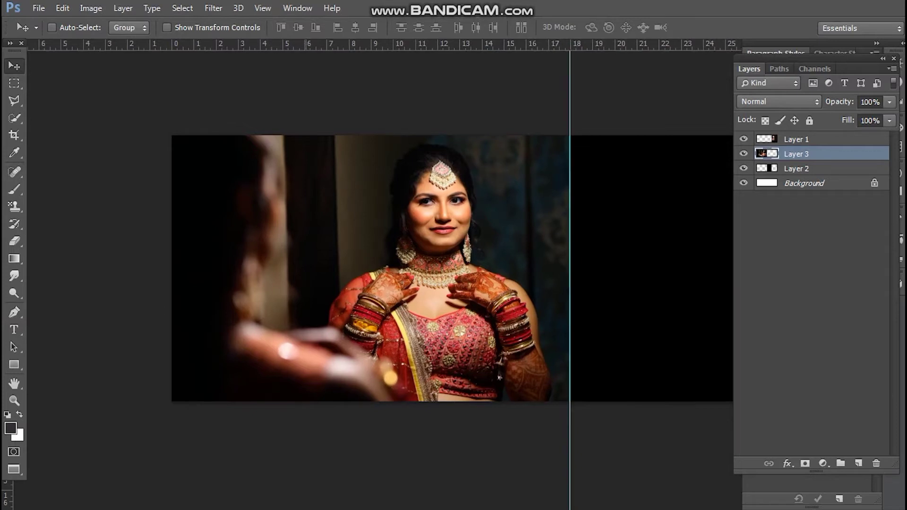
{"action": "key", "text": "t"}
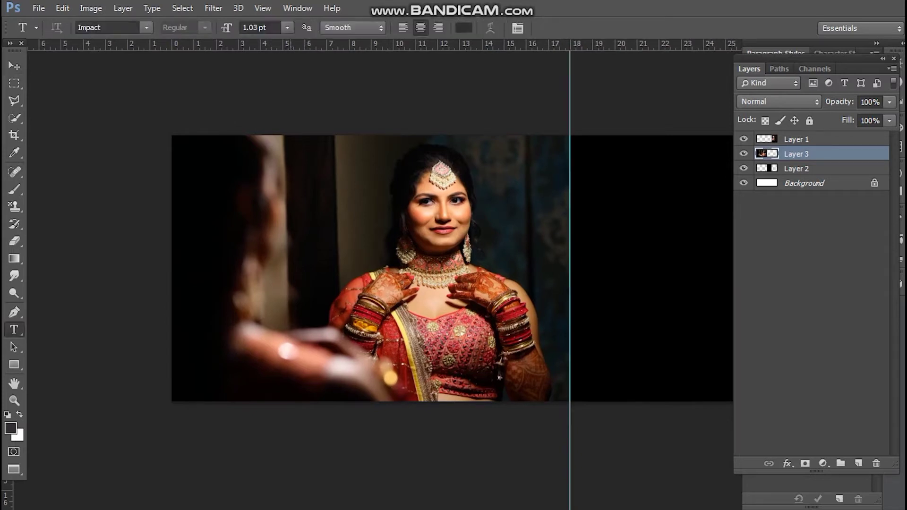
{"action": "left_click", "coordinate": [305, 255]}
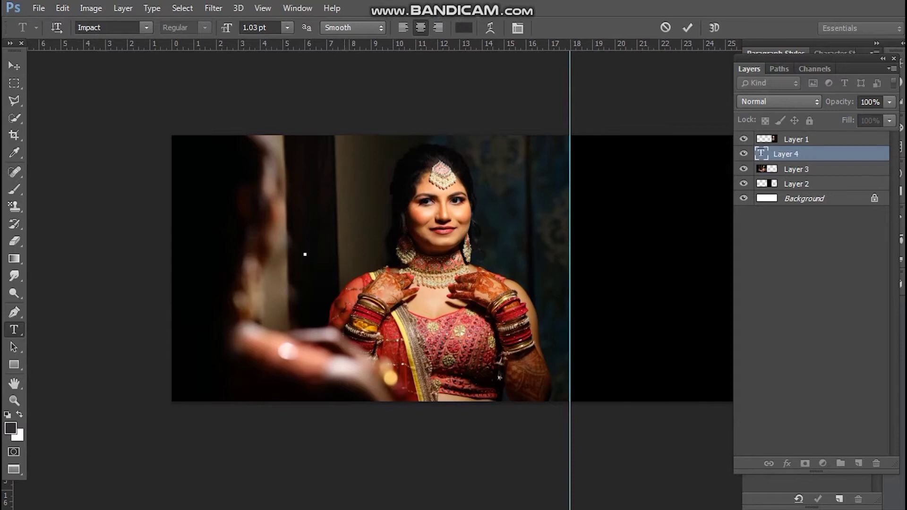
{"action": "left_click_drag", "start_coordinate": [225, 27], "coordinate": [283, 28]}
{"action": "type", "text": "Be"}
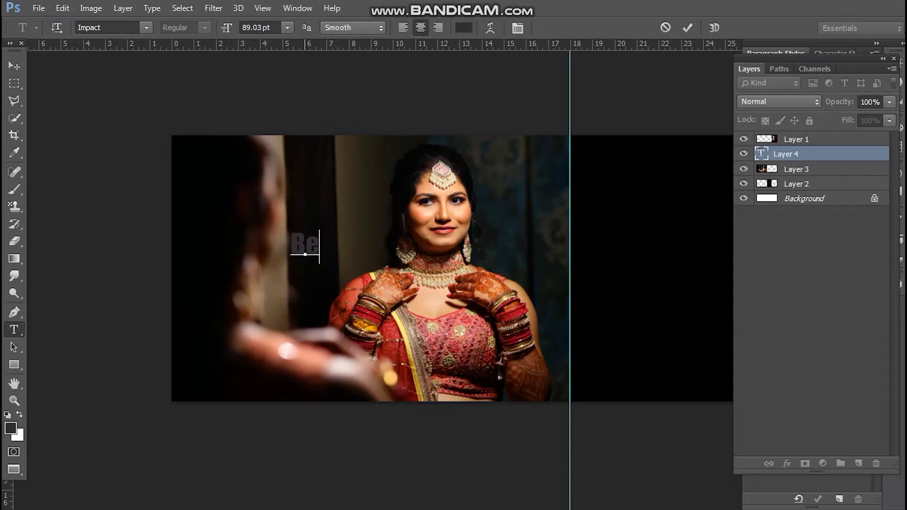
{"action": "type", "text": "au"}
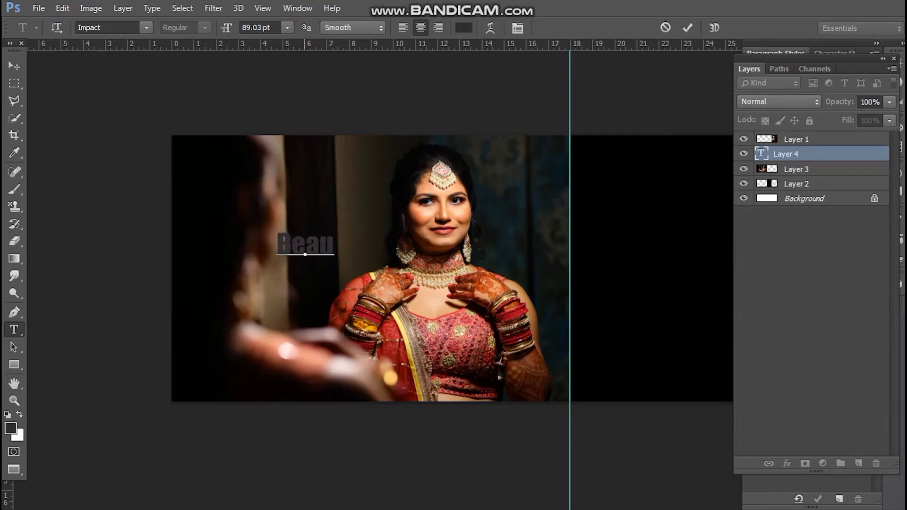
{"action": "type", "text": "ti"}
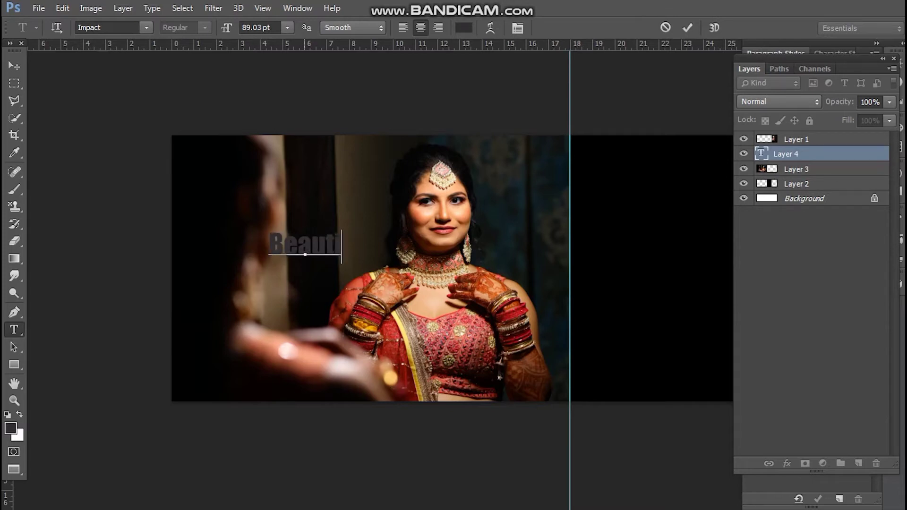
{"action": "type", "text": "ful"}
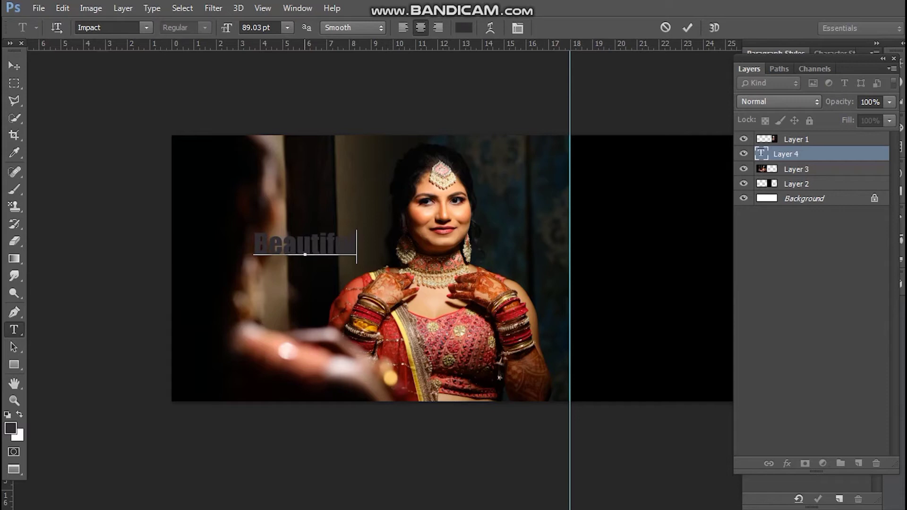
{"action": "key", "text": "ctrl+Return"}
- Rotate the "Beautiful" text by -90.25° so it reads vertically upward
{"action": "key", "text": "ctrl+t"}
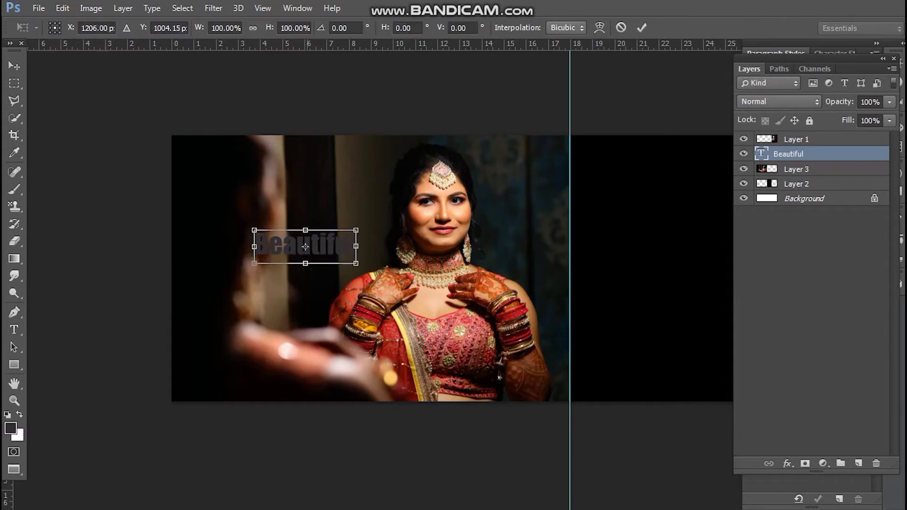
{"action": "left_click_drag", "start_coordinate": [214, 228], "coordinate": [284, 339]}
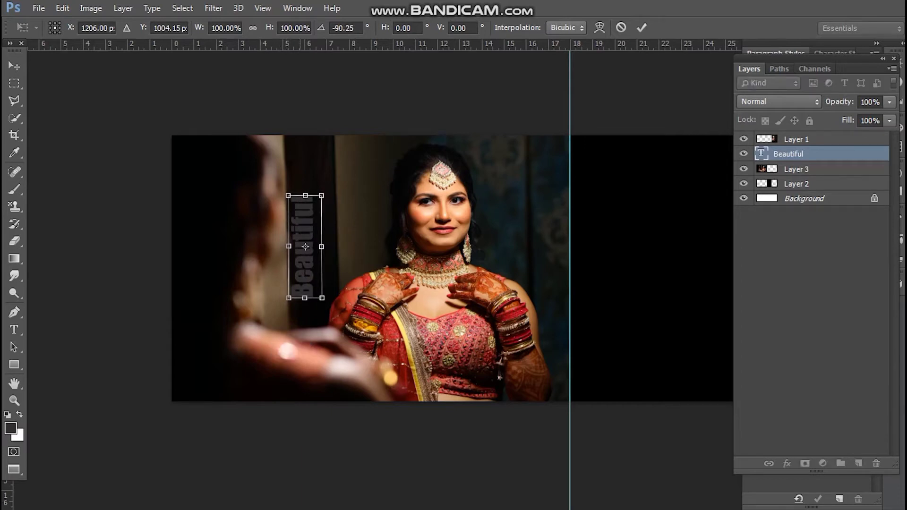
{"action": "key", "text": "Return"}
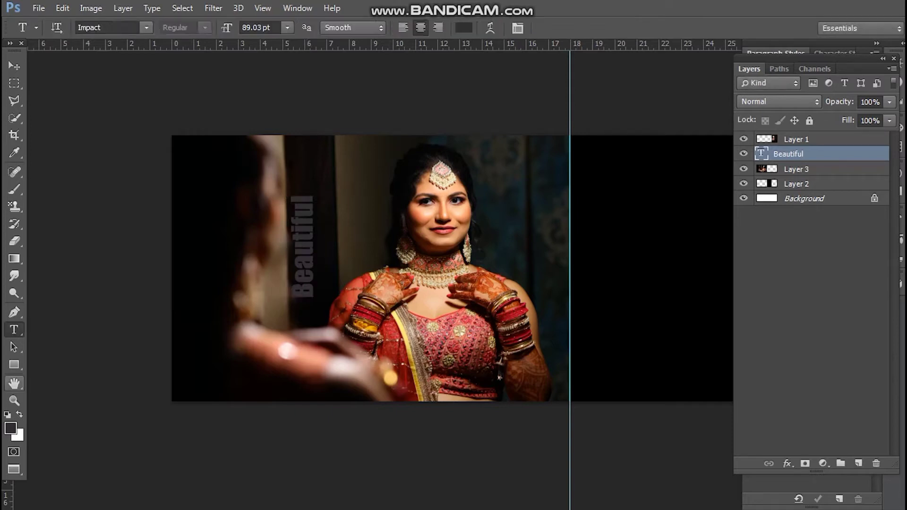
- Place a vertical guide along the dark door's left edge and move the text left of it, over the blurred foreground
{"action": "left_click_drag", "start_coordinate": [8, 490], "coordinate": [291, 487]}
{"action": "key", "text": "v"}
{"action": "left_click_drag", "start_coordinate": [303, 246], "coordinate": [249, 238]}
{"action": "key", "text": "ctrl+t"}
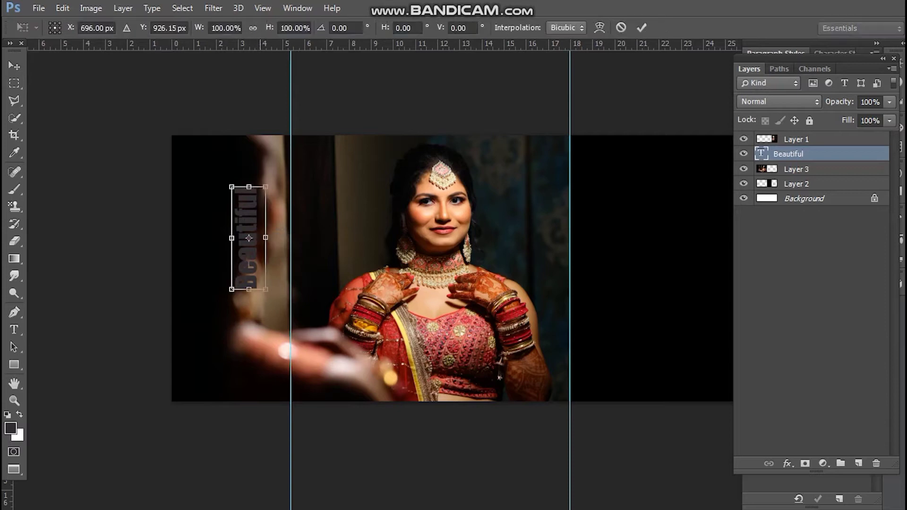
{"action": "left_click_drag", "start_coordinate": [266, 186], "coordinate": [232, 222]}
{"action": "key", "text": "Return"}
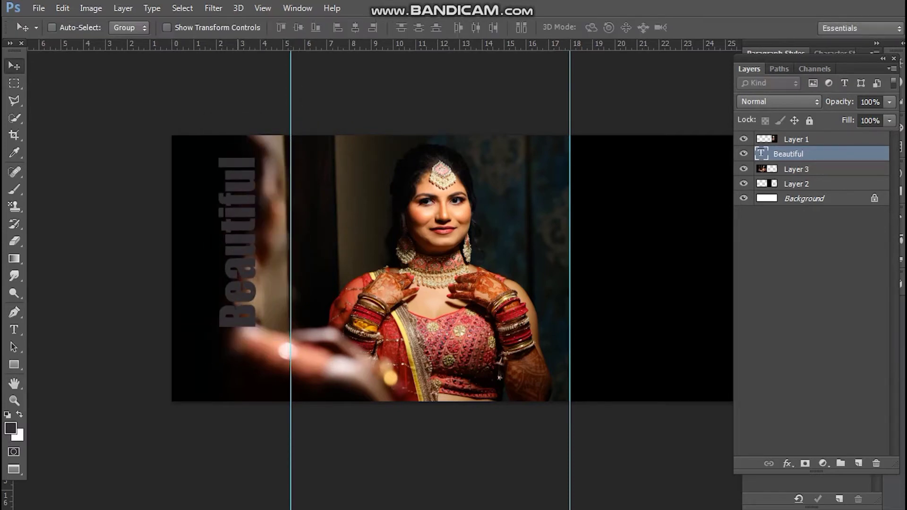
{"action": "key", "text": "ctrl+z"}
- Enlarge the vertical text to nearly the full page height and centre it vertically, left of the new guide
{"action": "key", "text": "ctrl+t"}
{"action": "left_click_drag", "start_coordinate": [263, 186], "coordinate": [291, 112]}
{"action": "key", "text": "Return"}
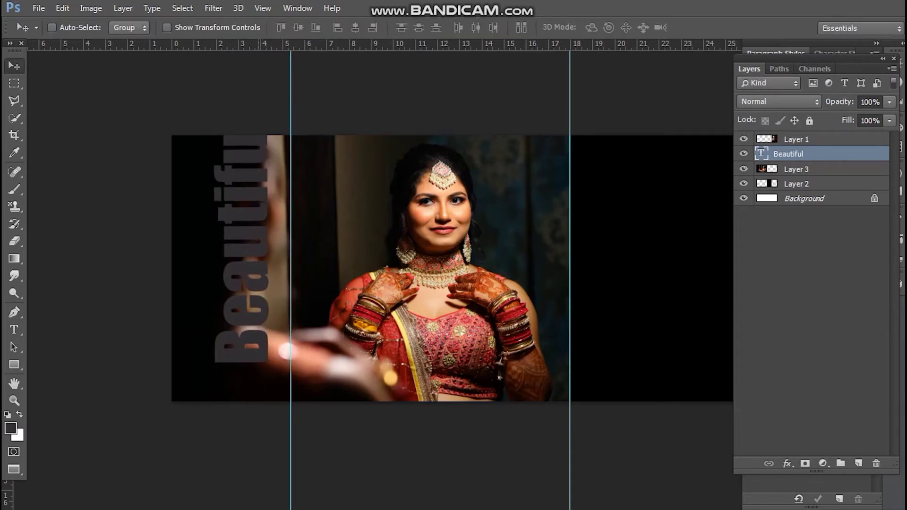
{"action": "left_click_drag", "start_coordinate": [267, 162], "coordinate": [259, 193]}
{"action": "key", "text": "ctrl+t"}
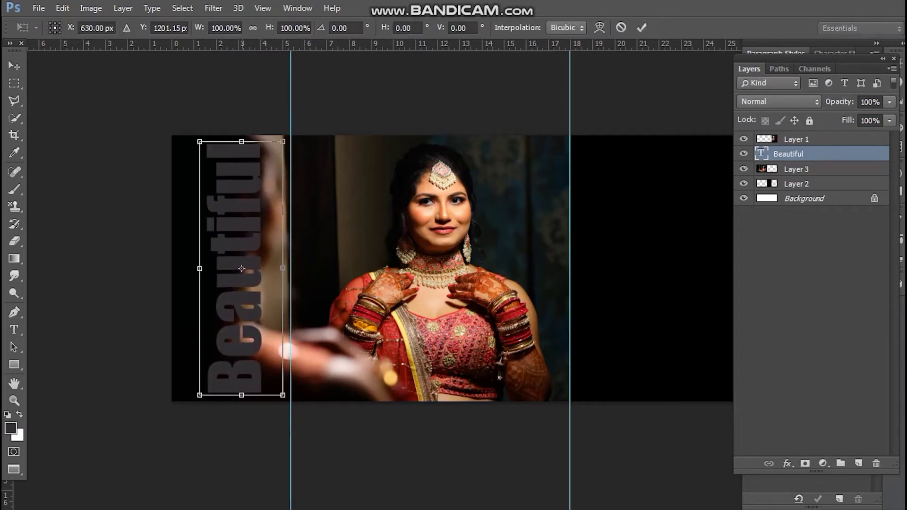
{"action": "left_click_drag", "start_coordinate": [242, 269], "coordinate": [250, 269]}
{"action": "key", "text": "ctrl+z"}
{"action": "key", "text": "Return"}
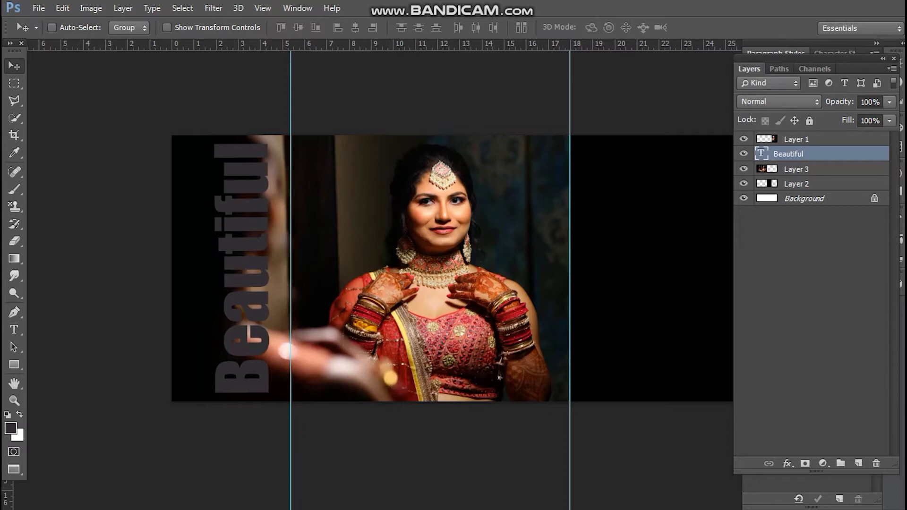
- Copy the "Beautiful"-shaped area of the left-page photo to a new layer and bring it to the top of the stack
{"action": "left_click", "coordinate": [762, 154], "text": "ctrl"}
{"action": "right_click", "coordinate": [339, 261]}
{"action": "left_click", "coordinate": [364, 269]}
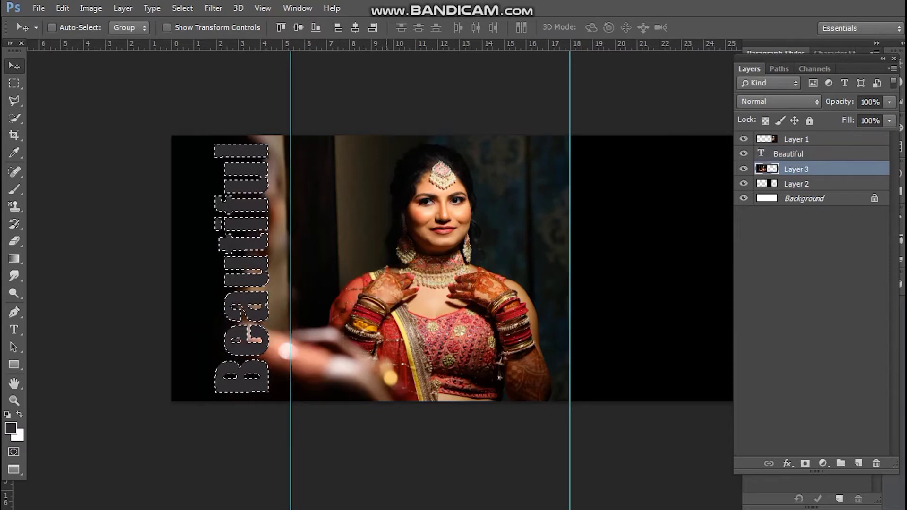
{"action": "key", "text": "ctrl+j"}
{"action": "key", "text": "ctrl+shift+bracketright"}
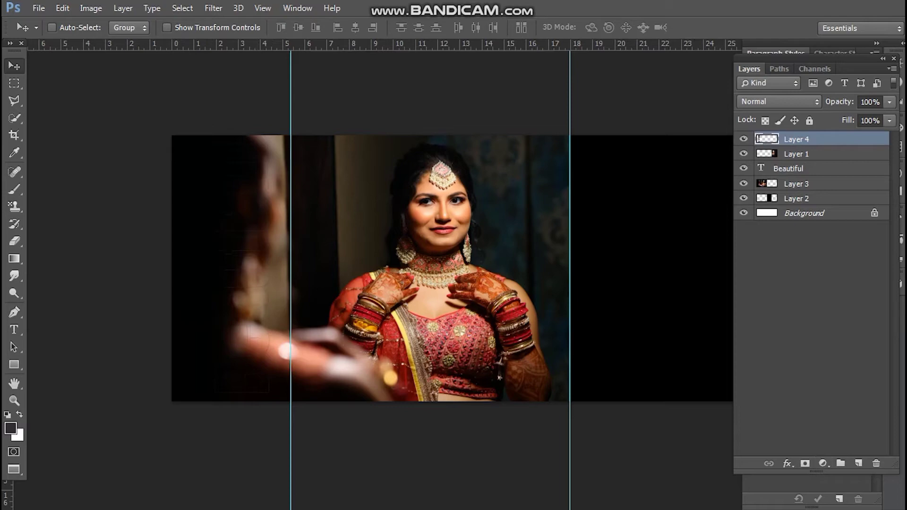
- Add a Drop Shadow and a Bevel & Emboss with Contour to the letter-shaped photo layer
{"action": "left_click", "coordinate": [788, 464]}
{"action": "left_click", "coordinate": [823, 454]}
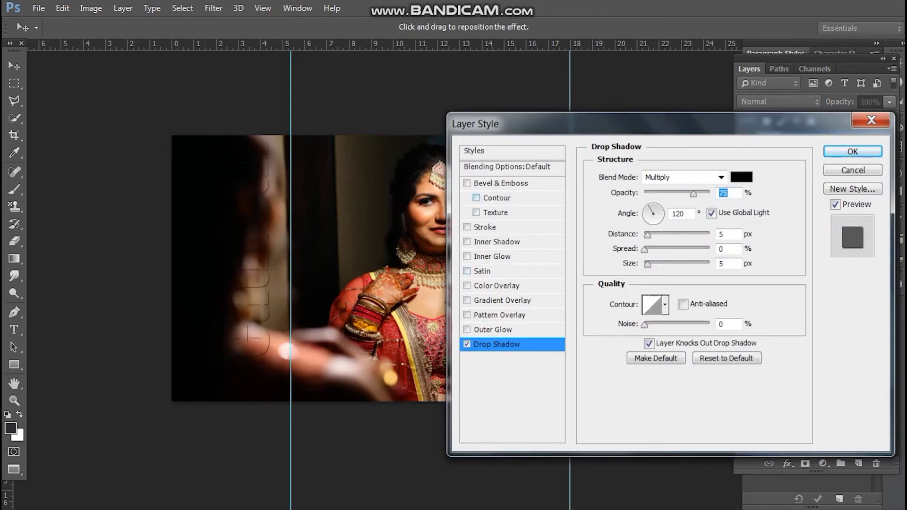
{"action": "left_click", "coordinate": [496, 198]}
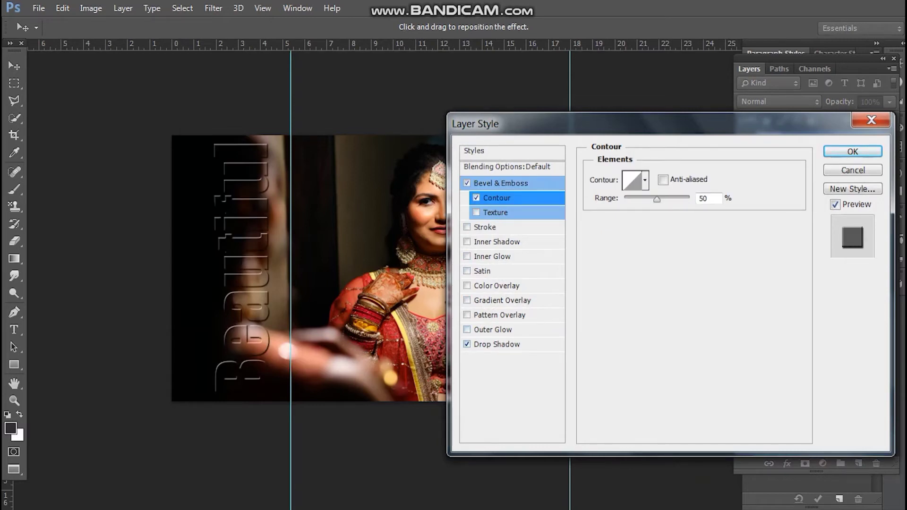
{"action": "left_click", "coordinate": [467, 227]}
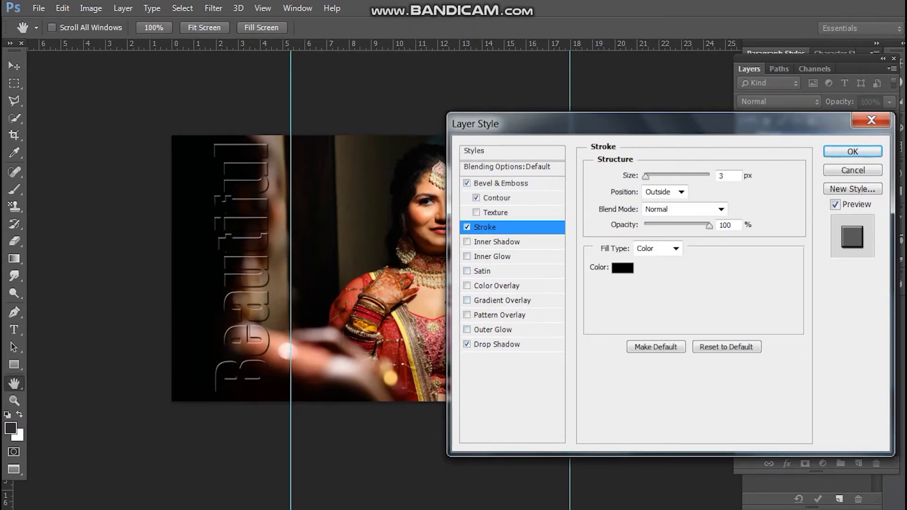
{"action": "left_click", "coordinate": [623, 268]}
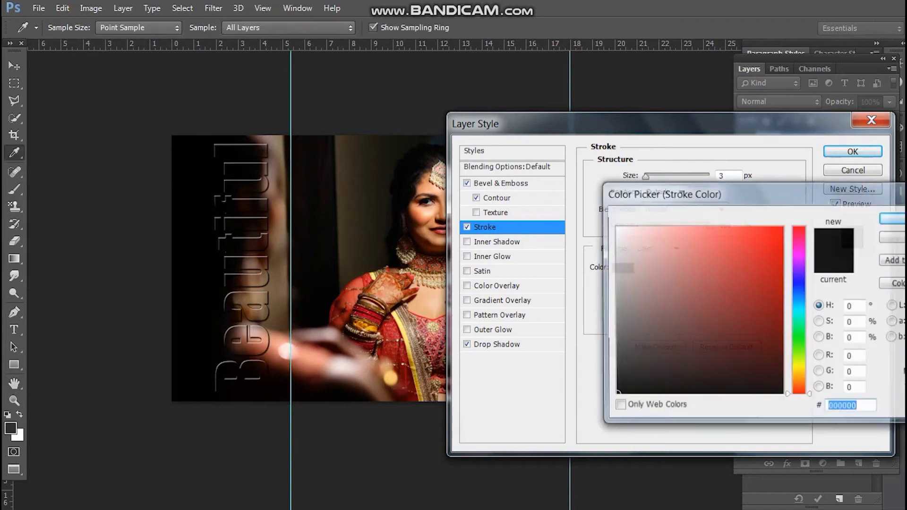
{"action": "left_click", "coordinate": [615, 227]}
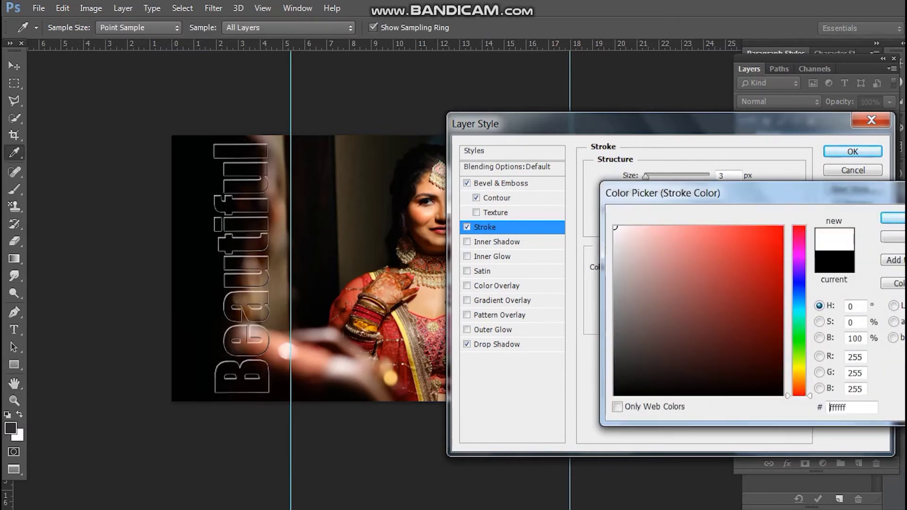
{"action": "left_click", "coordinate": [783, 395]}
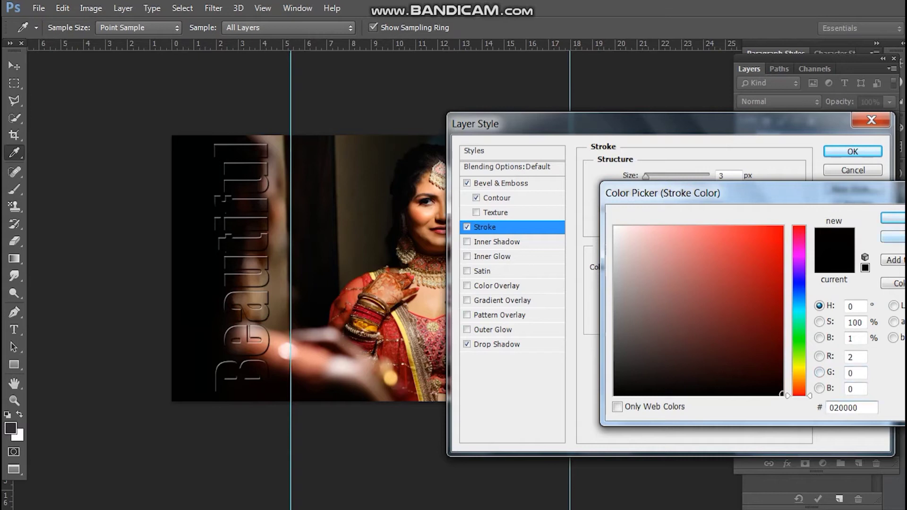
{"action": "key", "text": "Return"}
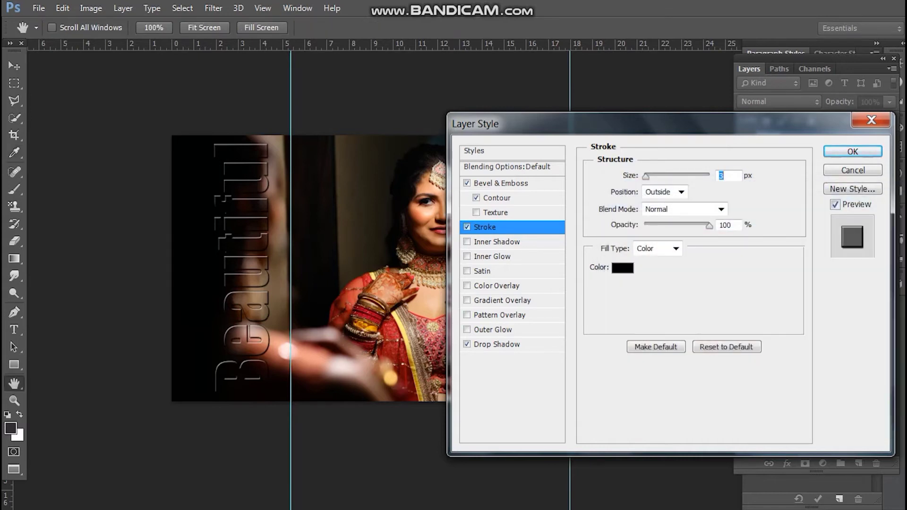
{"action": "left_click", "coordinate": [467, 227]}
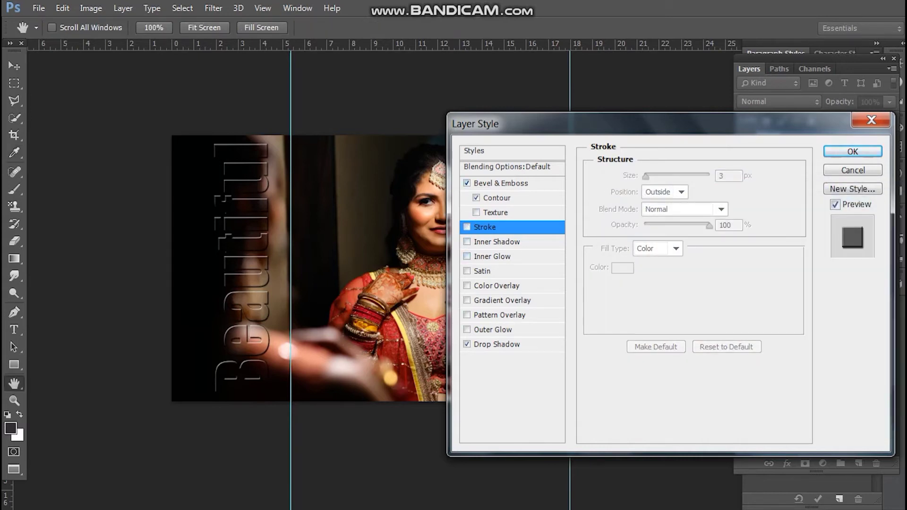
- Set the Bevel & Emboss size to 9 px and apply the layer style
{"action": "left_click", "coordinate": [501, 183]}
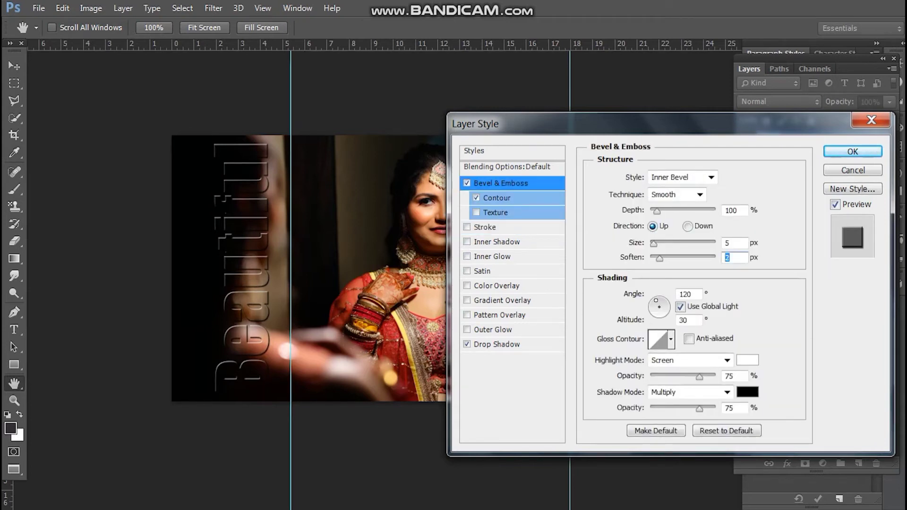
{"action": "left_click_drag", "start_coordinate": [654, 244], "coordinate": [659, 244]}
{"action": "key", "text": "Up"}
{"action": "key", "text": "Up"}
{"action": "key", "text": "Up"}
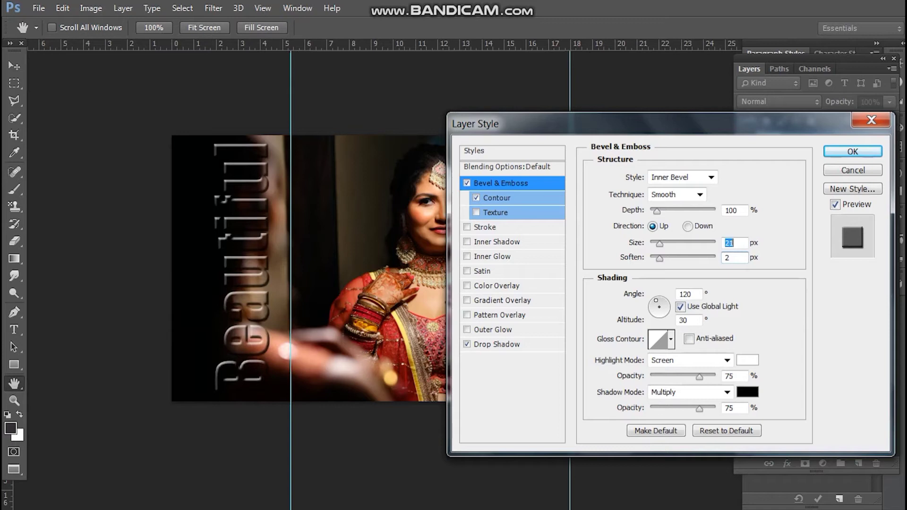
{"action": "key", "text": "Down"}
{"action": "key", "text": "Down"}
{"action": "key", "text": "Down"}
{"action": "key", "text": "Down"}
{"action": "key", "text": "Down"}
{"action": "key", "text": "Down"}
{"action": "key", "text": "Down"}
{"action": "key", "text": "Down"}
{"action": "key", "text": "Down"}
{"action": "key", "text": "Down"}
{"action": "key", "text": "Down"}
{"action": "key", "text": "Down"}
{"action": "key", "text": "Down"}
{"action": "key", "text": "Down"}
{"action": "key", "text": "Down"}
{"action": "key", "text": "Down"}
{"action": "key", "text": "Down"}
{"action": "key", "text": "Down"}
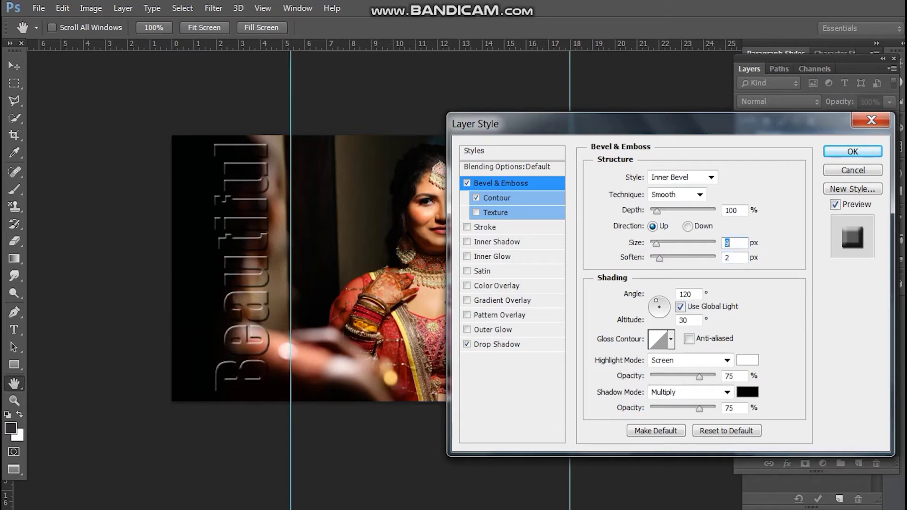
{"action": "key", "text": "Up"}
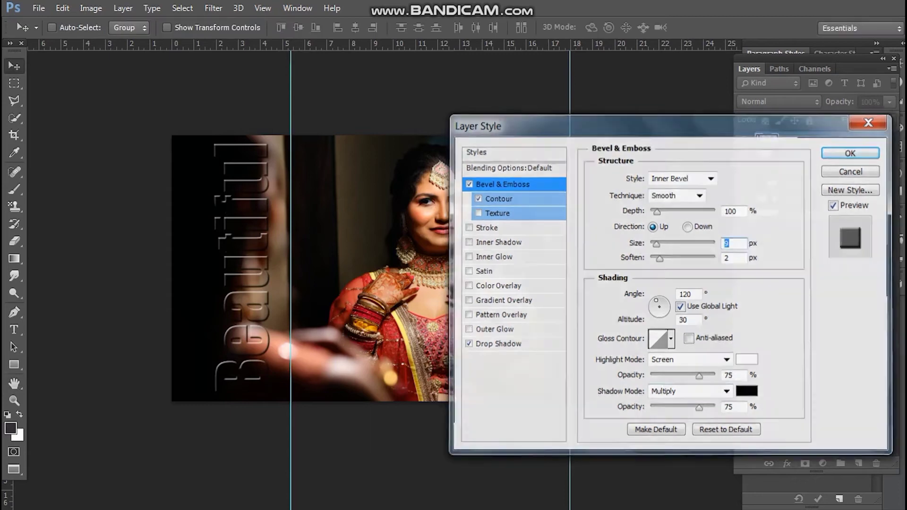
{"action": "key", "text": "Return"}
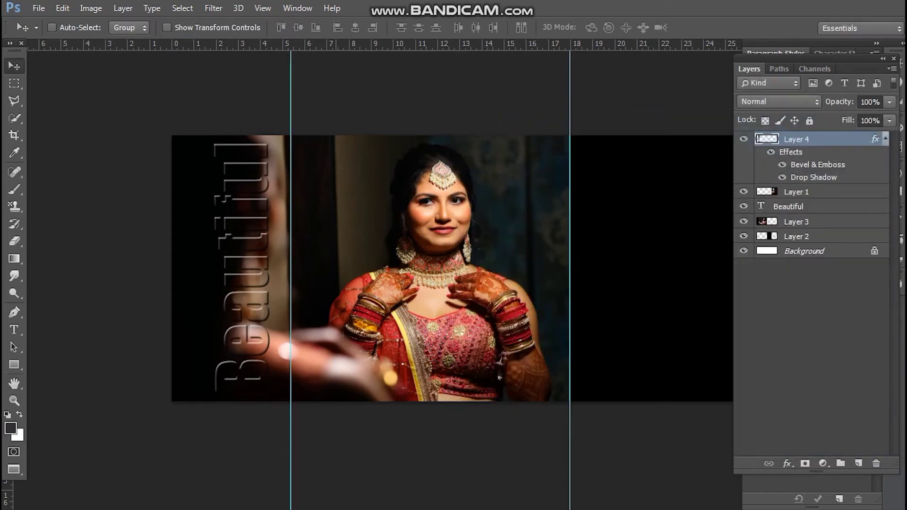
- Select the left-page photo's layer, switch to Windows Photo Viewer and browse back through the bride photos to 0V7A9643
{"action": "right_click", "coordinate": [334, 289]}
{"action": "left_click", "coordinate": [357, 297]}
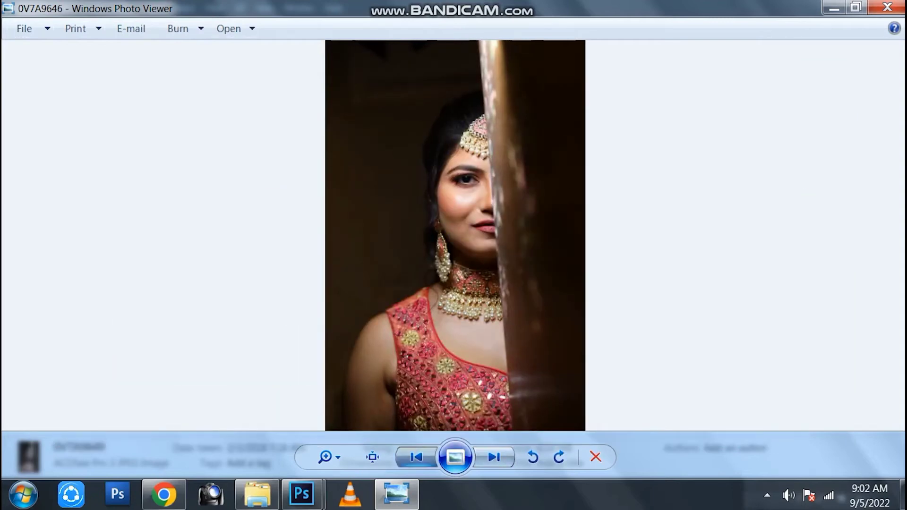
{"action": "left_click", "coordinate": [416, 457]}
{"action": "left_click", "coordinate": [416, 457]}
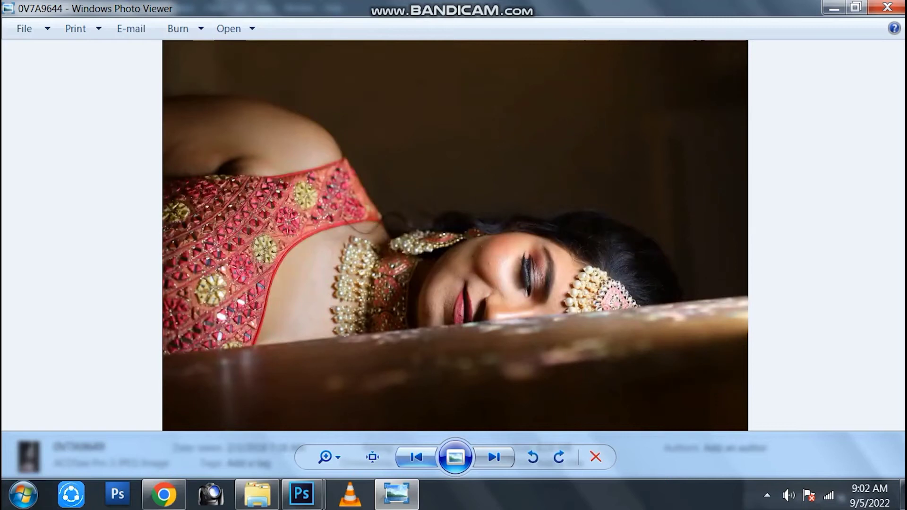
{"action": "key", "text": "Left"}
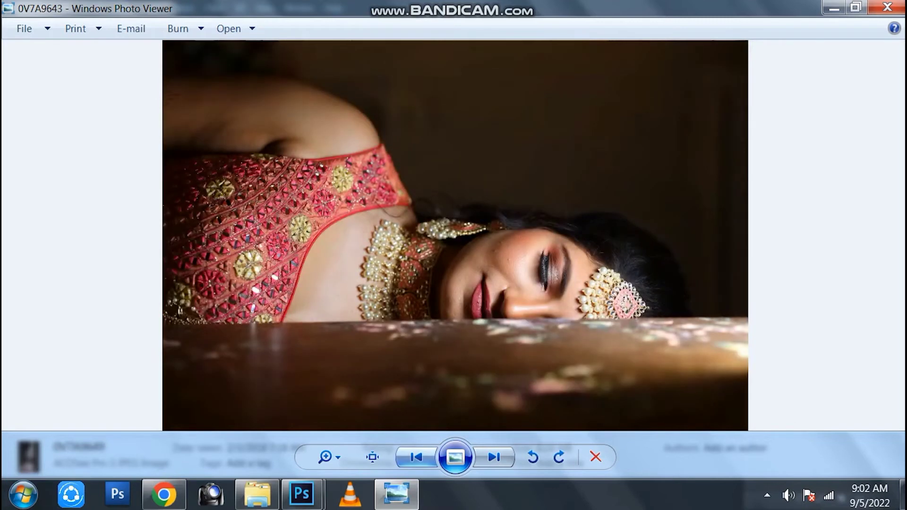
- Open the bride photo 0V7A9643 from the photo viewer in Photoshop and return to the standard screen mode
{"action": "right_click", "coordinate": [434, 228]}
{"action": "mouse_move", "coordinate": [487, 239]}
{"action": "left_click", "coordinate": [652, 274]}
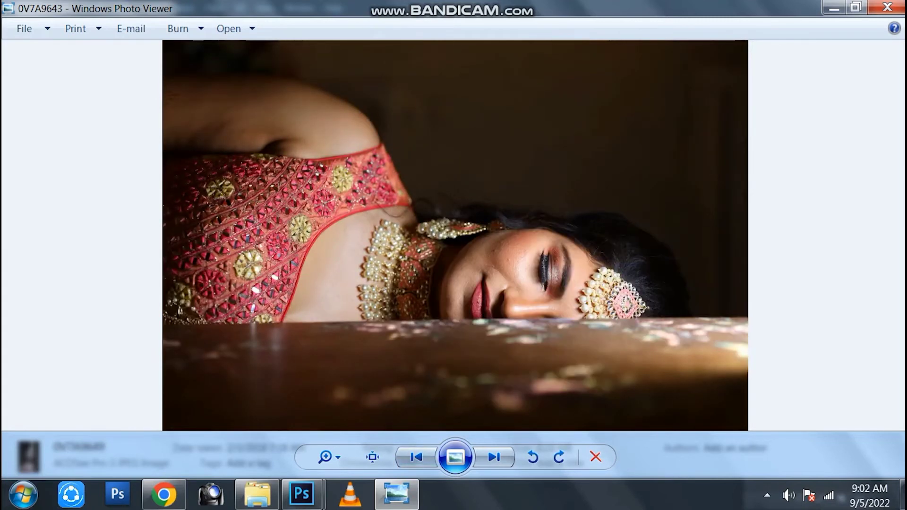
{"action": "left_click", "coordinate": [302, 495]}
{"action": "left_click", "coordinate": [393, 417]}
{"action": "key", "text": "f"}
{"action": "key", "text": "f"}
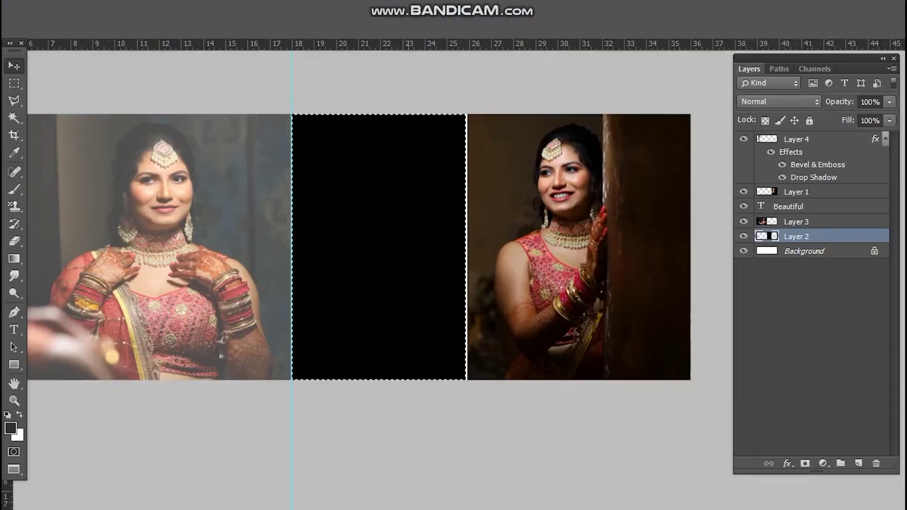
{"action": "key", "text": "f"}
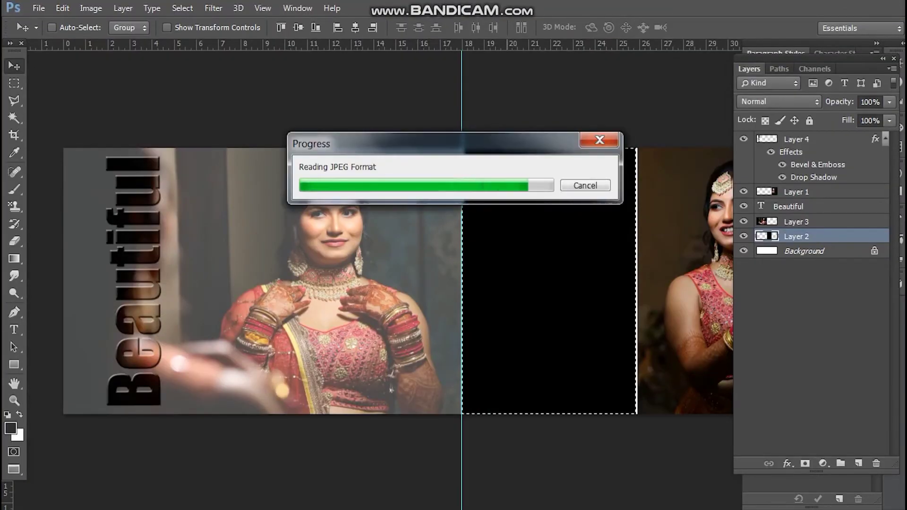
{"action": "key", "text": "ctrl+l"}
{"action": "key", "text": "Escape"}
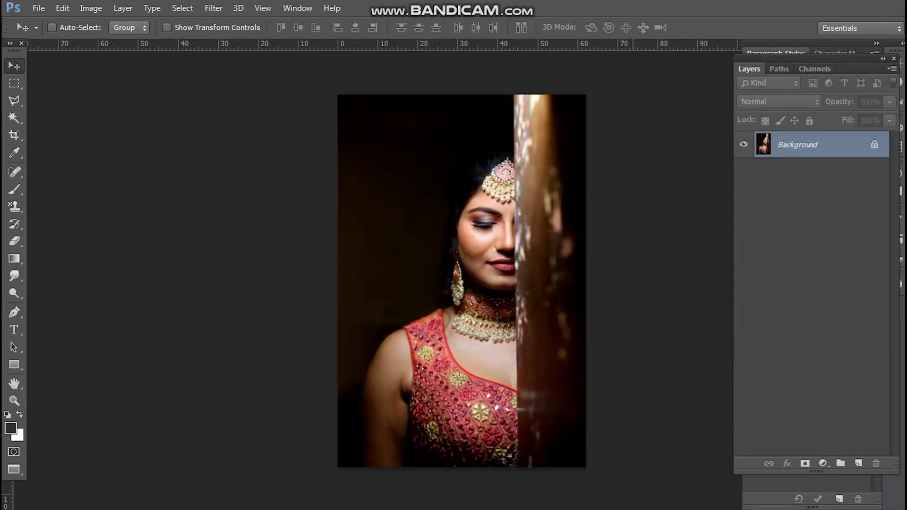
- Smooth the skin in 0V7A9643 with the Portraiture filter using the Smoothing: Medium preset
{"action": "key", "text": "ctrl+alt+f"}
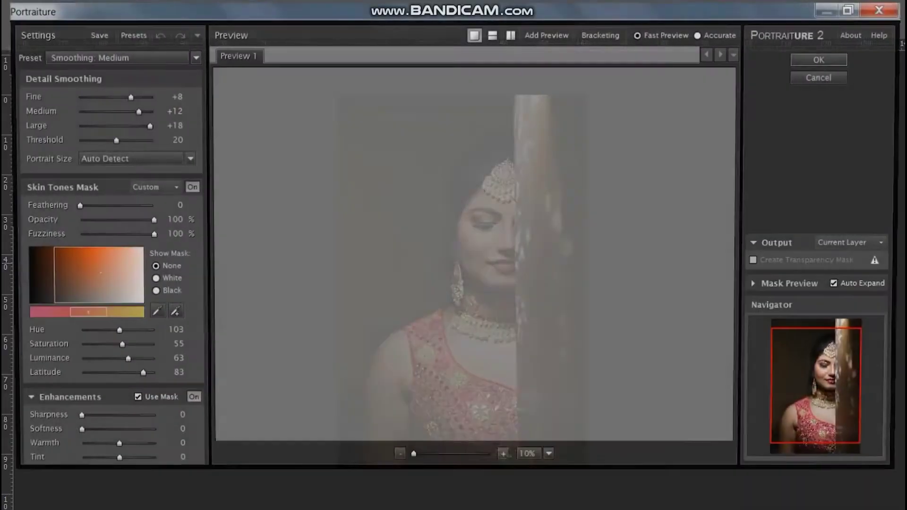
{"action": "scroll", "coordinate": [519, 229], "scroll_direction": "up", "scroll_amount": 1}
{"action": "key", "text": "Return"}
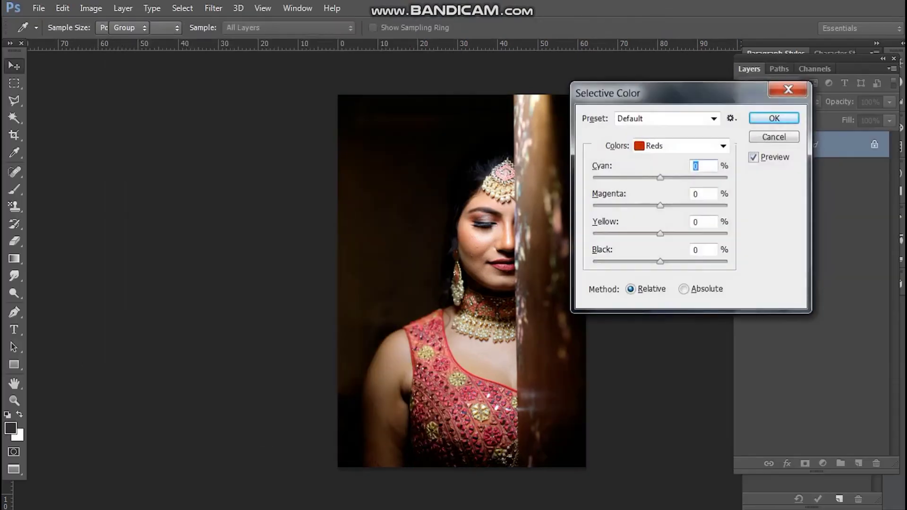
- Apply Selective Color to the bride photo and fade the adjustment to 65% opacity in Normal mode
{"action": "key", "text": "Return"}
{"action": "key", "text": "ctrl+shift+f"}
{"action": "type", "text": "65"}
{"action": "key", "text": "Return"}
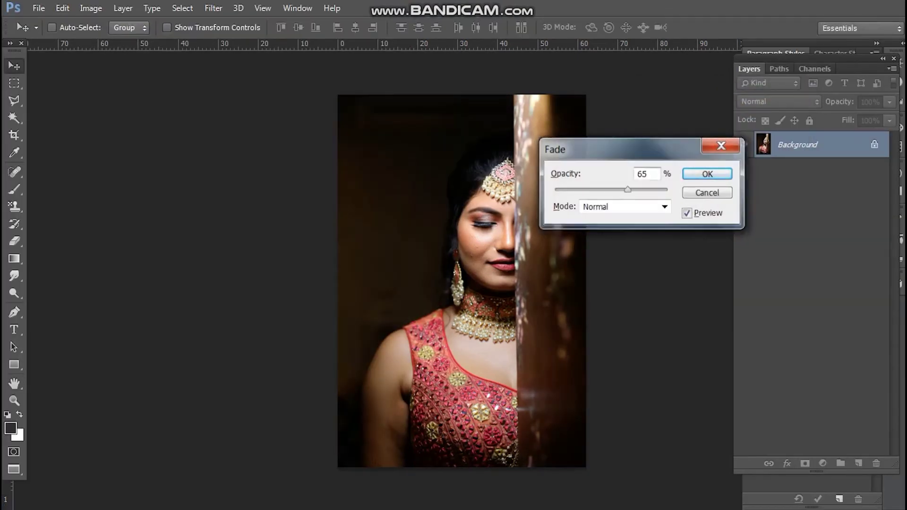
- Cut the entire retouched photo to the clipboard and close 0V7A9643.JPG without saving
{"action": "key", "text": "ctrl+a"}
{"action": "key", "text": "ctrl+BackSpace"}
{"action": "key", "text": "ctrl+w"}
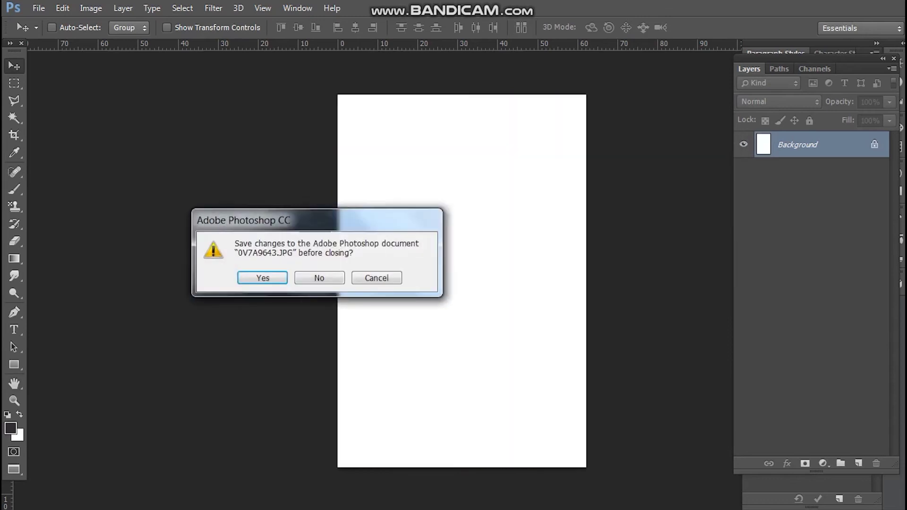
{"action": "key", "text": "n"}
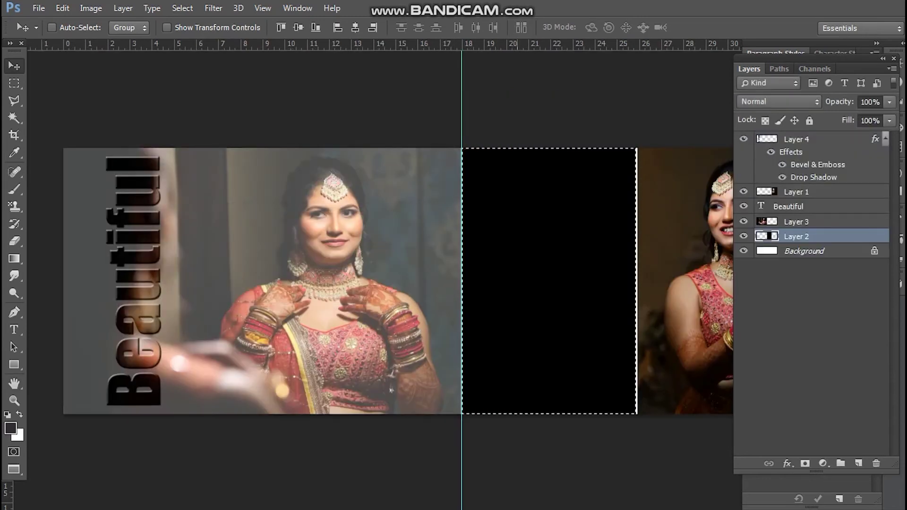
- Paste the photo into the selected centre panel, scale it to about 37% and move it over the panel
{"action": "key", "text": "ctrl+alt+shift+v"}
{"action": "key", "text": "ctrl+t"}
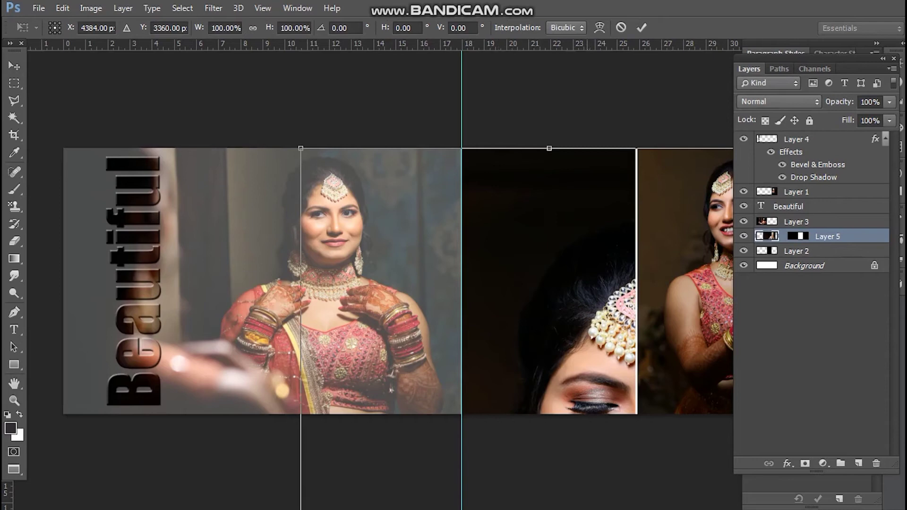
{"action": "left_click_drag", "start_coordinate": [588, 303], "coordinate": [367, 268]}
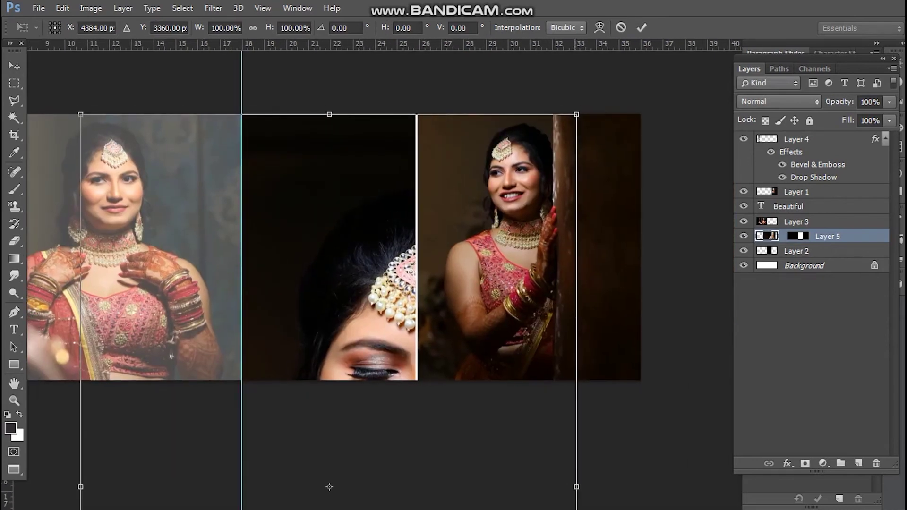
{"action": "left_click_drag", "start_coordinate": [576, 114], "coordinate": [421, 348]}
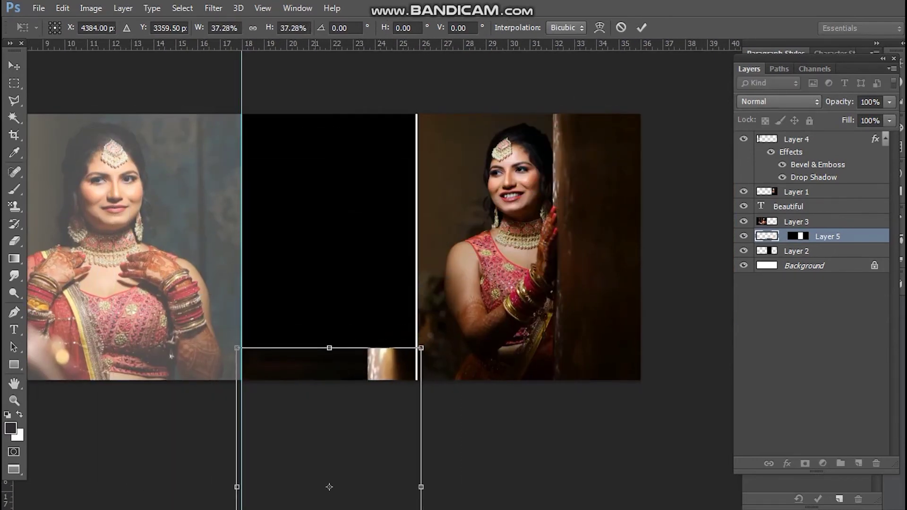
{"action": "left_click_drag", "start_coordinate": [329, 487], "coordinate": [342, 271]}
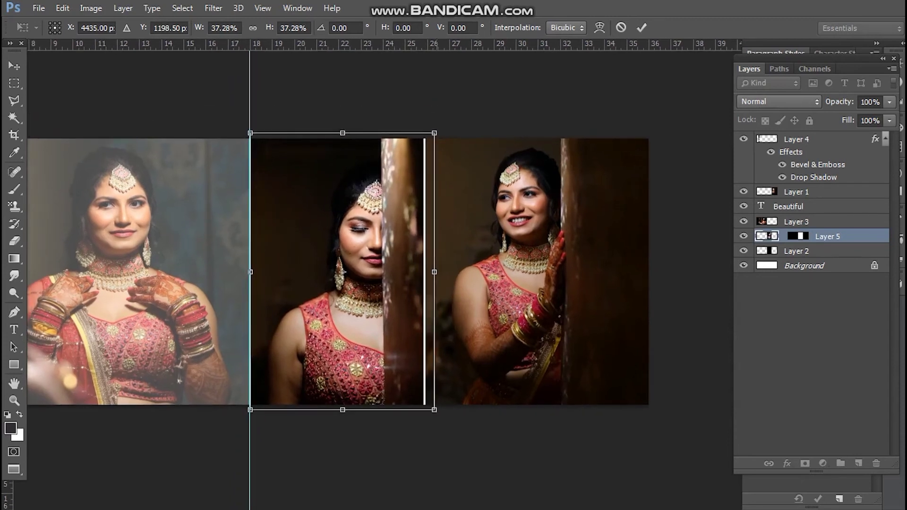
- Enlarge the pasted photo to about 57% and rotate it by about 0.86°
{"action": "left_click_drag", "start_coordinate": [435, 133], "coordinate": [446, 116]}
{"action": "left_click_drag", "start_coordinate": [499, 126], "coordinate": [503, 126]}
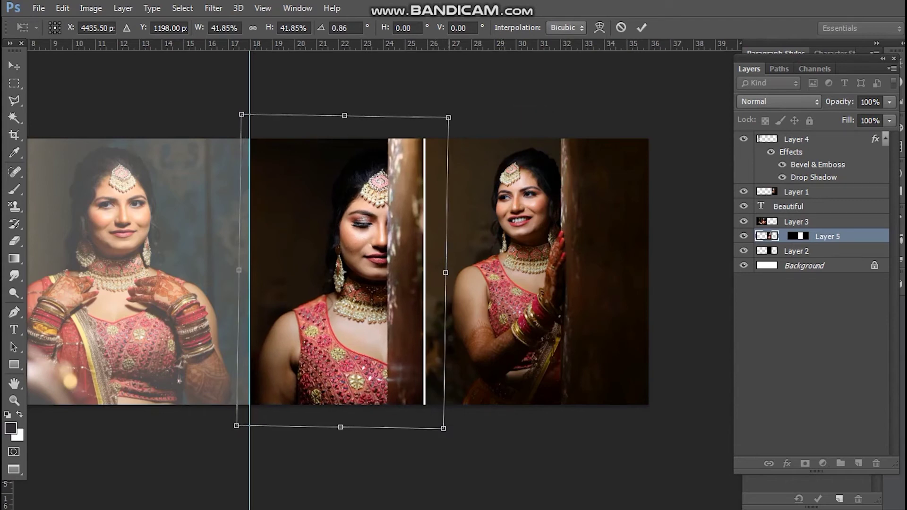
{"action": "left_click_drag", "start_coordinate": [443, 428], "coordinate": [449, 272]}
{"action": "scroll", "coordinate": [449, 272], "scroll_direction": "up", "scroll_amount": 4}
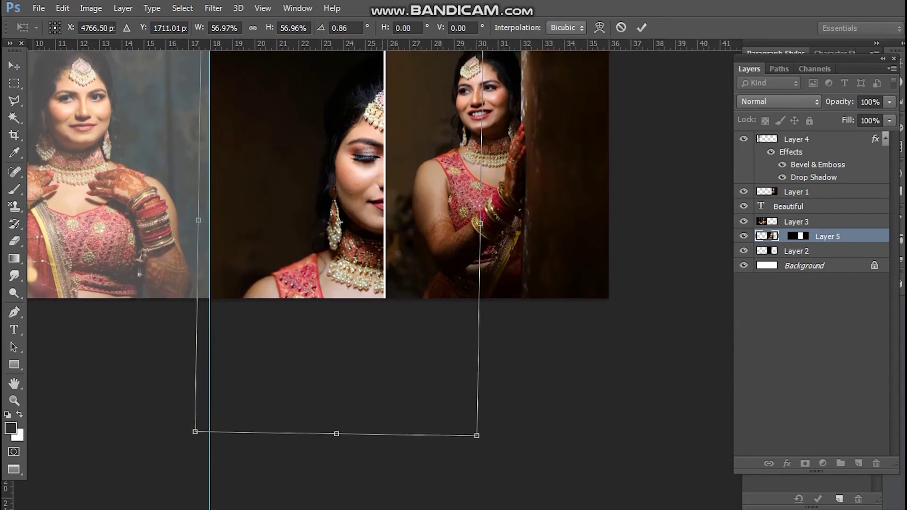
{"action": "scroll", "coordinate": [383, 284], "scroll_direction": "up", "scroll_amount": 1}
{"action": "scroll", "coordinate": [475, 407], "scroll_direction": "down", "scroll_amount": 3}
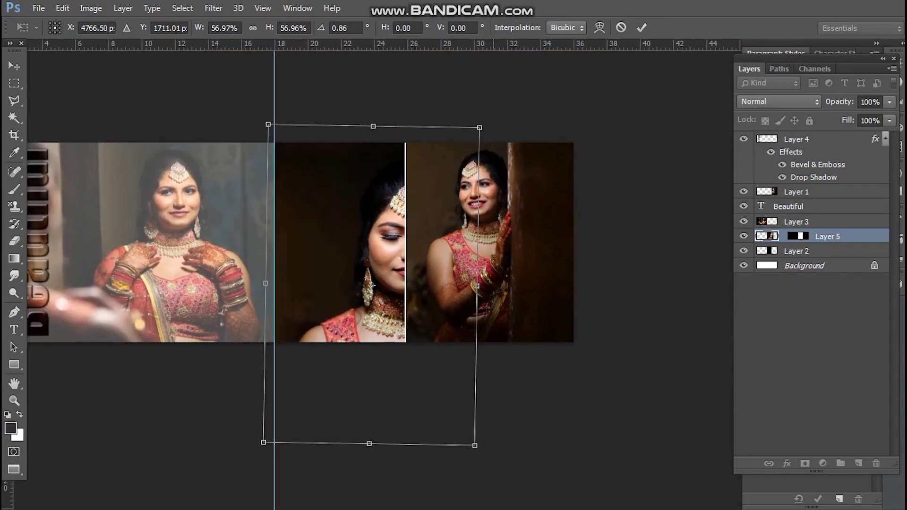
- Reposition the photo so the bride's half face meets the white divider, at about 56.6% scale and 0.59° rotation, and apply the transform
{"action": "left_click_drag", "start_coordinate": [475, 446], "coordinate": [457, 417]}
{"action": "left_click_drag", "start_coordinate": [363, 271], "coordinate": [362, 259]}
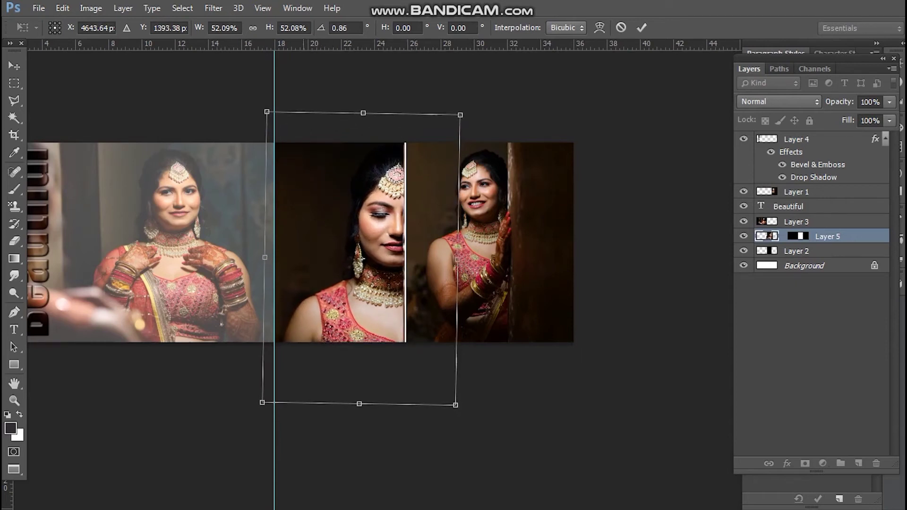
{"action": "left_click_drag", "start_coordinate": [262, 403], "coordinate": [256, 413]}
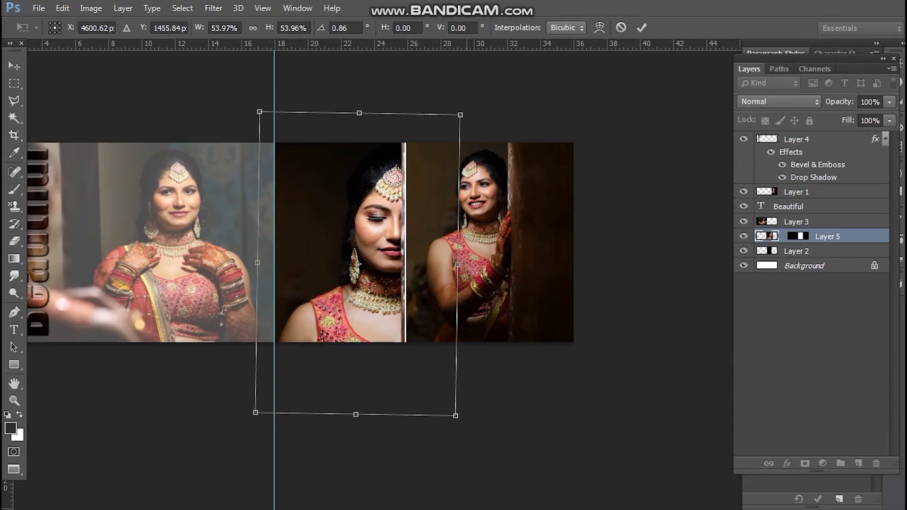
{"action": "left_click_drag", "start_coordinate": [466, 115], "coordinate": [495, 106]}
{"action": "key", "text": "ctrl+z"}
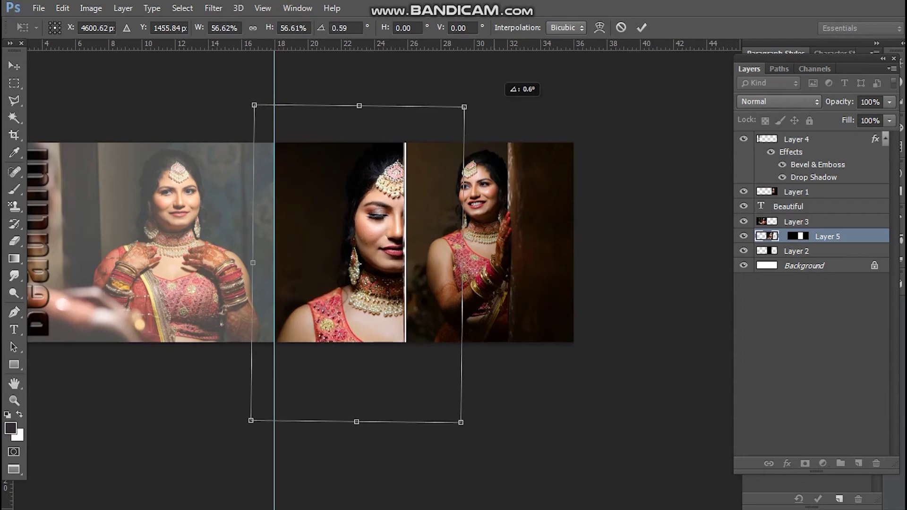
{"action": "key", "text": "Return"}
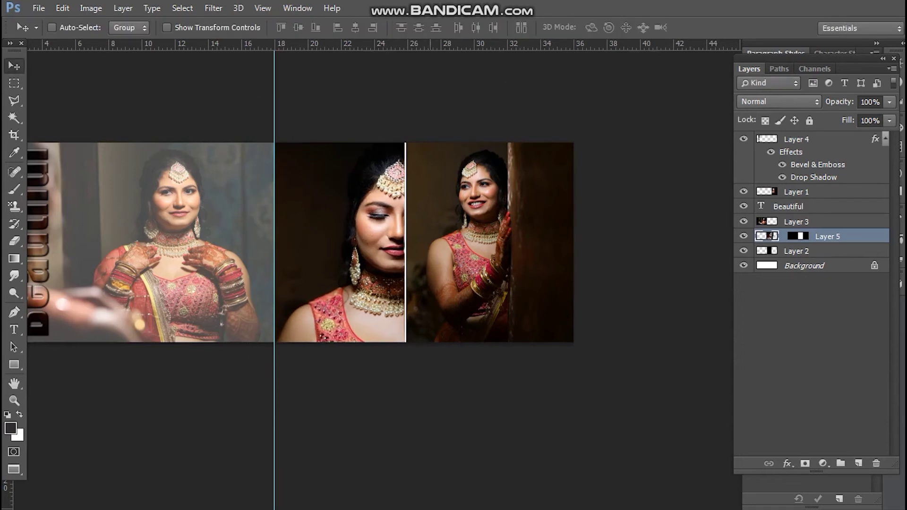
- Save the spread as a Photoshop file named 01 in New folder (2) inside the allbum folder on drive D
{"action": "left_click_drag", "start_coordinate": [267, 231], "coordinate": [344, 213]}
{"action": "scroll", "coordinate": [433, 213], "scroll_direction": "up", "scroll_amount": 1}
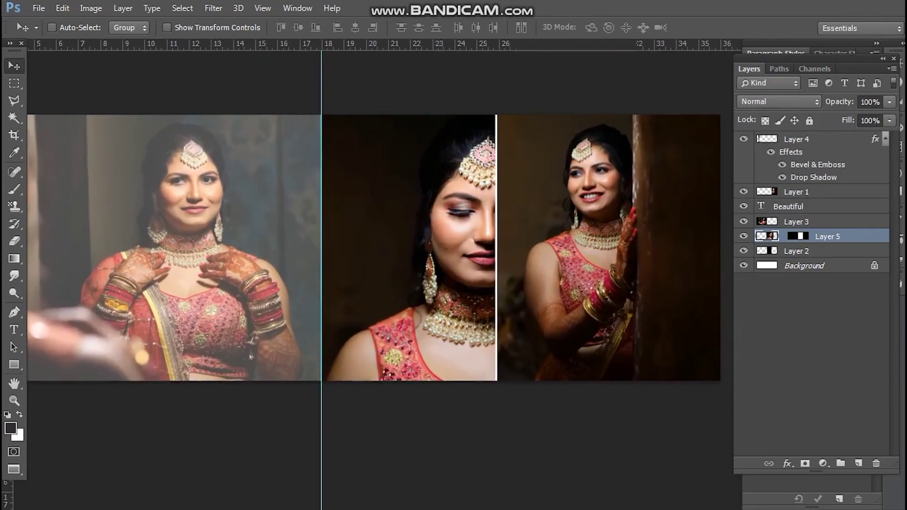
{"action": "key", "text": "ctrl+s"}
{"action": "left_click", "coordinate": [62, 176]}
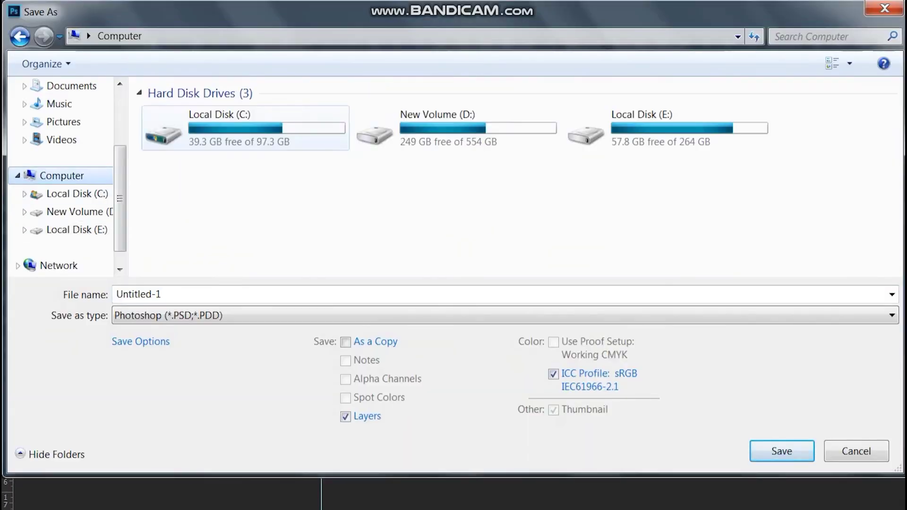
{"action": "double_click", "coordinate": [443, 127]}
{"action": "double_click", "coordinate": [278, 142]}
{"action": "scroll", "coordinate": [557, 227], "scroll_direction": "down", "scroll_amount": 2}
{"action": "scroll", "coordinate": [278, 245], "scroll_direction": "up", "scroll_amount": 2}
{"action": "scroll", "coordinate": [278, 246], "scroll_direction": "down", "scroll_amount": 2}
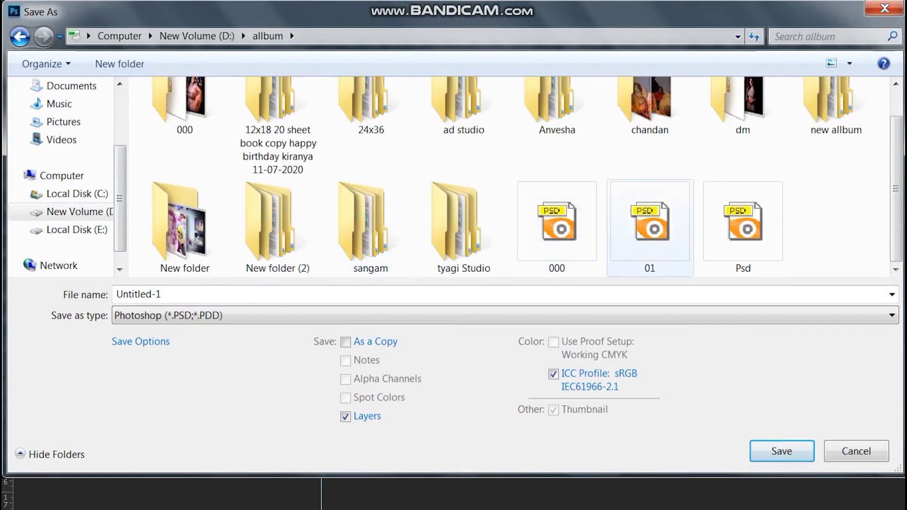
{"action": "double_click", "coordinate": [278, 212]}
{"action": "type", "text": "01"}
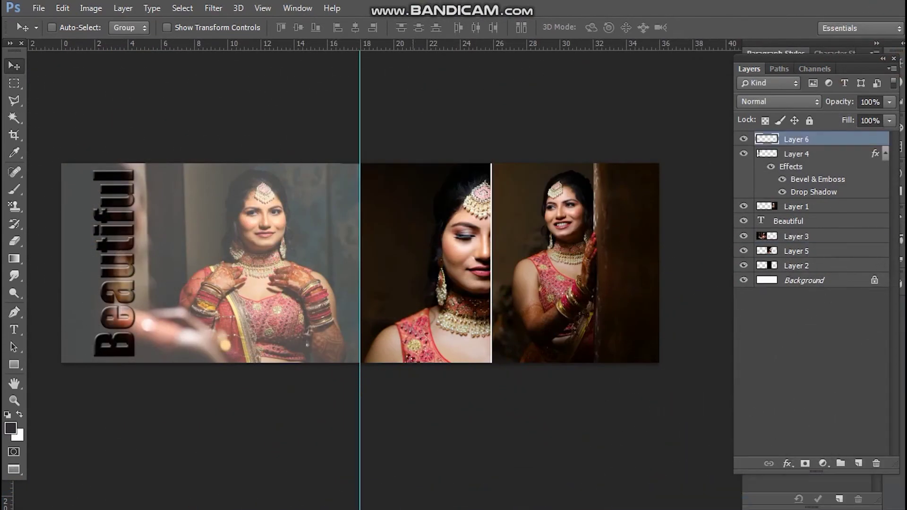
- Set the foreground colour to 00aaff and fill the new top layer with it
{"action": "left_click", "coordinate": [11, 429]}
{"action": "type", "text": "00aaff"}
{"action": "key", "text": "Return"}
{"action": "key", "text": "v"}
{"action": "key", "text": "alt+BackSpace"}
- Set the blue layer's blend mode to Hard Light and its opacity to 21%
{"action": "left_click", "coordinate": [779, 102]}
{"action": "left_click", "coordinate": [771, 167]}
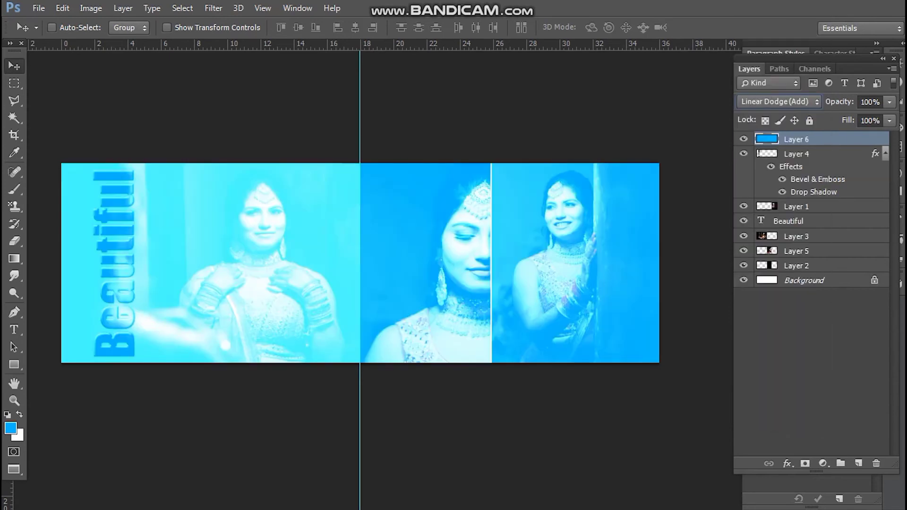
{"action": "key", "text": "Down"}
{"action": "key", "text": "Down"}
{"action": "key", "text": "Down"}
{"action": "key", "text": "Down"}
{"action": "key", "text": "Up"}
{"action": "key", "text": "Down"}
{"action": "left_click", "coordinate": [890, 102]}
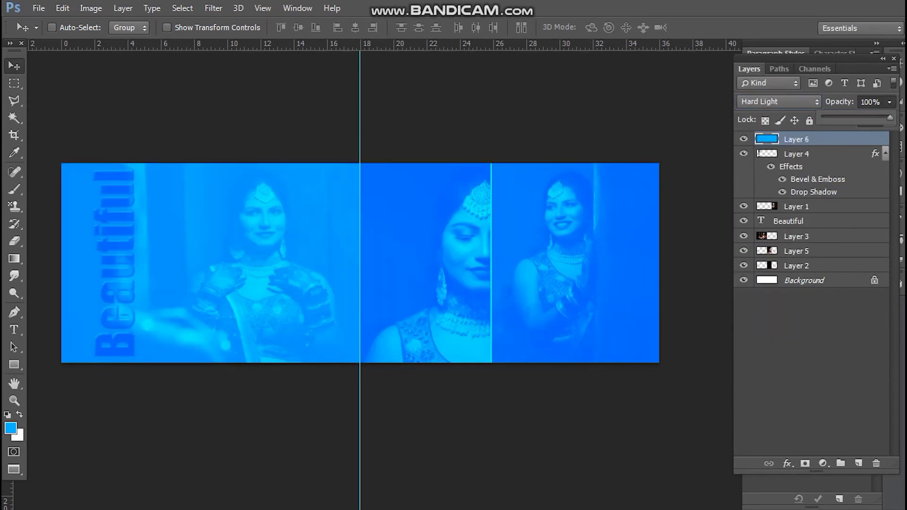
{"action": "left_click_drag", "start_coordinate": [891, 118], "coordinate": [835, 117]}
{"action": "key", "text": "Return"}
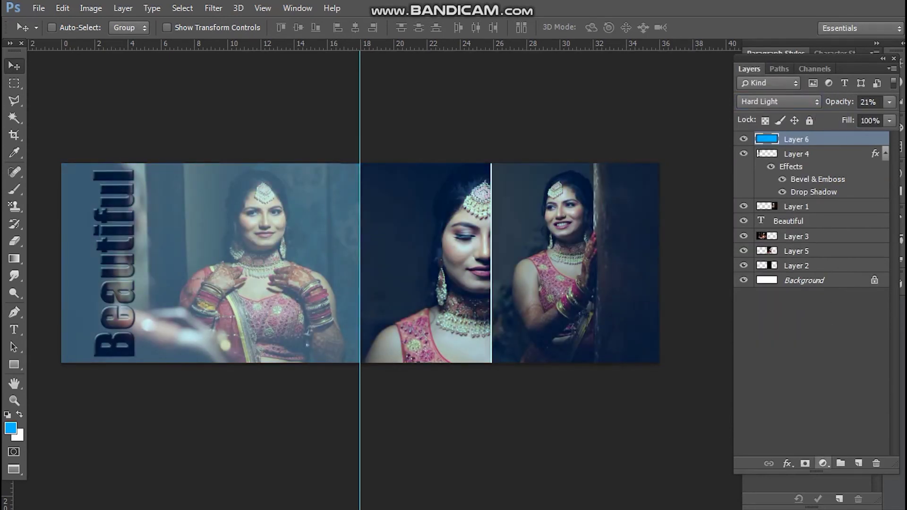
- Add a Color Lookup adjustment layer above the blue layer and load the Candlelight.CUBE 3DLUT
{"action": "left_click", "coordinate": [823, 463]}
{"action": "left_click", "coordinate": [803, 368]}
{"action": "left_click", "coordinate": [567, 201]}
{"action": "left_click", "coordinate": [581, 133]}
{"action": "left_click", "coordinate": [567, 202]}
{"action": "left_click", "coordinate": [567, 33]}
{"action": "key", "text": "Up"}
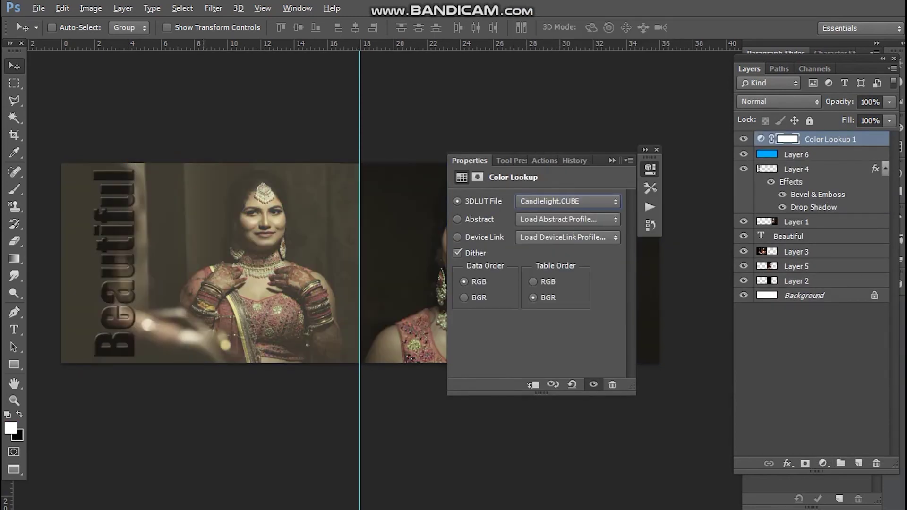
- Compare the 3DLUT presets on the Color Lookup layer and choose TealOrangePlusContrast
{"action": "key", "text": "ctrl+minus"}
{"action": "left_click_drag", "start_coordinate": [406, 279], "coordinate": [268, 265]}
{"action": "left_click", "coordinate": [568, 201]}
{"action": "left_click", "coordinate": [548, 208]}
{"action": "key", "text": "Up"}
{"action": "key", "text": "Up"}
{"action": "key", "text": "Up"}
{"action": "key", "text": "Up"}
{"action": "key", "text": "Up"}
{"action": "key", "text": "Up"}
{"action": "key", "text": "Up"}
{"action": "key", "text": "Up"}
{"action": "key", "text": "Up"}
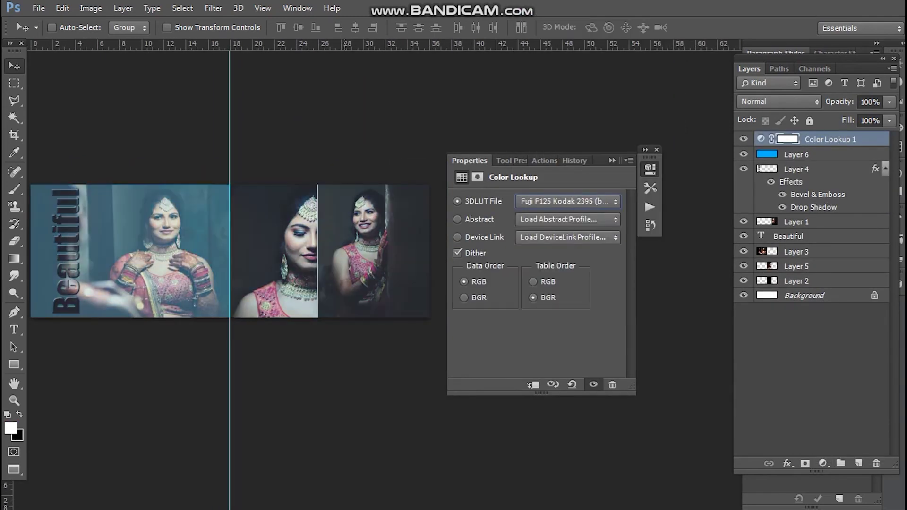
{"action": "key", "text": "Down"}
{"action": "key", "text": "Down"}
{"action": "key", "text": "Down"}
{"action": "key", "text": "Down"}
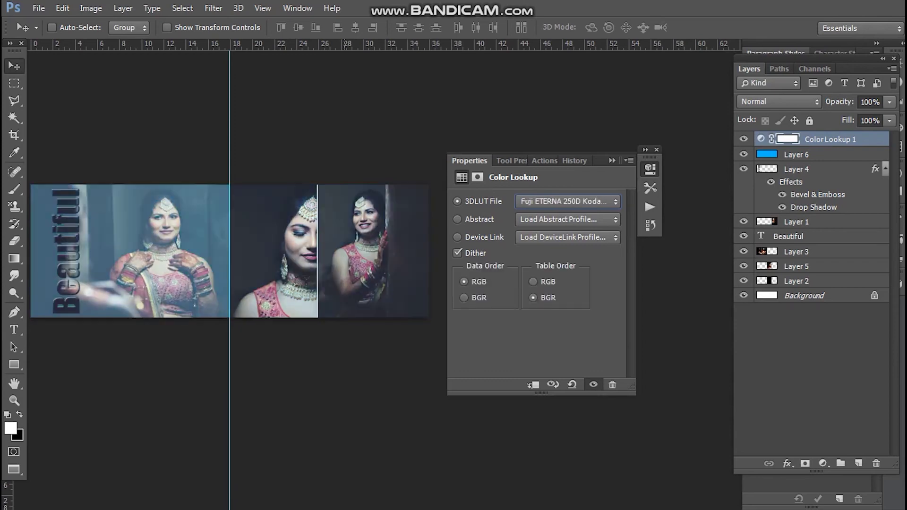
{"action": "key", "text": "Up"}
{"action": "key", "text": "Up"}
{"action": "key", "text": "Up"}
{"action": "key", "text": "Down"}
{"action": "key", "text": "Down"}
{"action": "key", "text": "Down"}
{"action": "key", "text": "Down"}
{"action": "key", "text": "Down"}
{"action": "key", "text": "Down"}
{"action": "key", "text": "Down"}
{"action": "key", "text": "Down"}
{"action": "key", "text": "Down"}
{"action": "key", "text": "Down"}
{"action": "key", "text": "Down"}
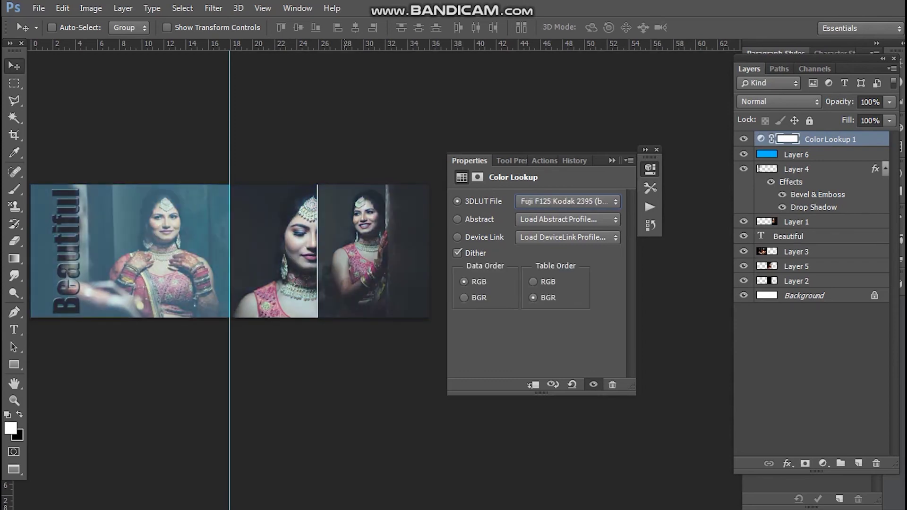
{"action": "key", "text": "Down"}
{"action": "key", "text": "Down"}
{"action": "key", "text": "Down"}
{"action": "key", "text": "Down"}
{"action": "key", "text": "Down"}
{"action": "key", "text": "Down"}
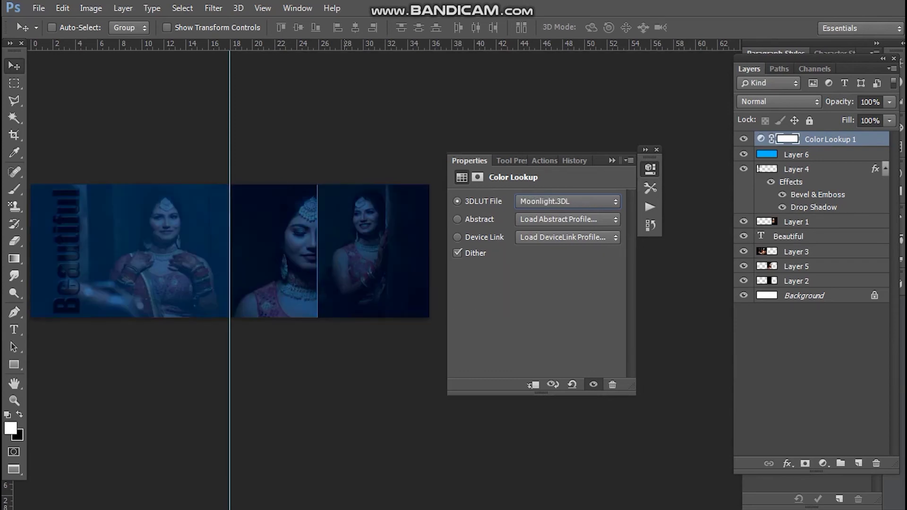
{"action": "key", "text": "Up"}
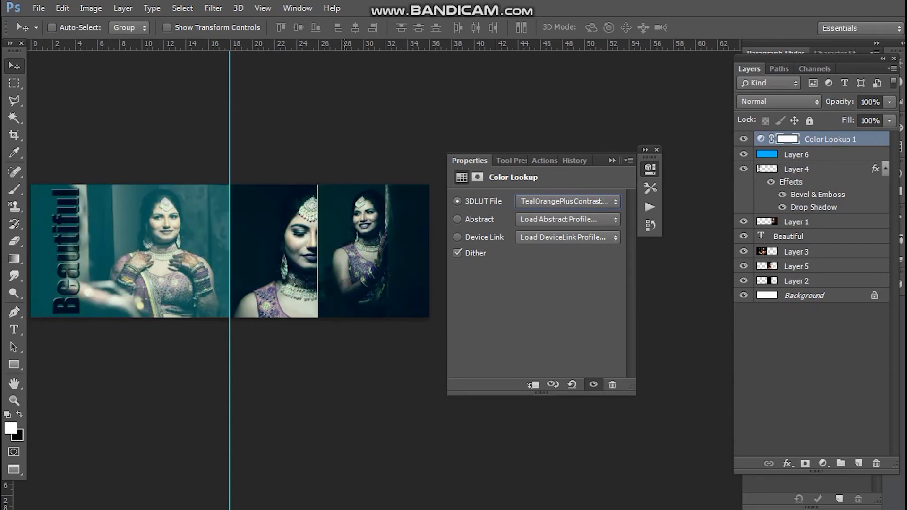
- Set the Color Lookup layer's opacity to 84%
{"action": "key", "text": "ctrl+plus"}
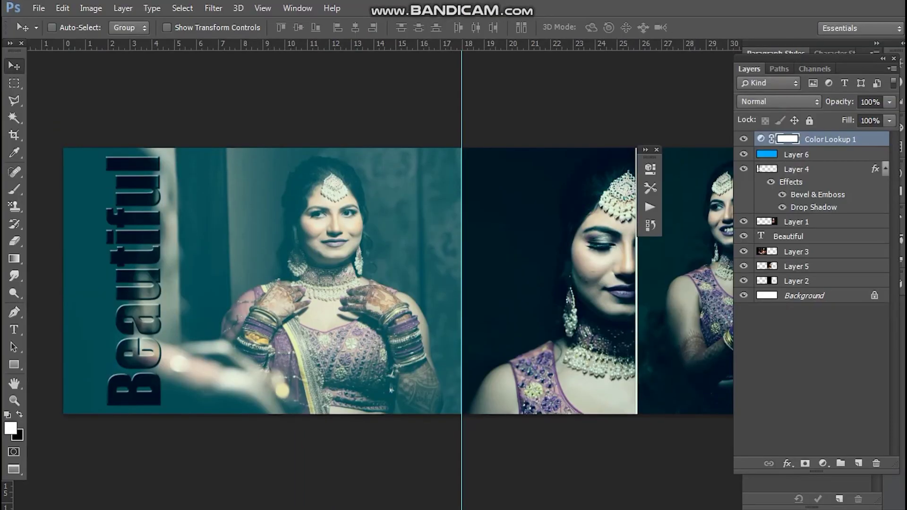
{"action": "key", "text": "8"}
{"action": "key", "text": "4"}
{"action": "key", "text": "ctrl+minus"}
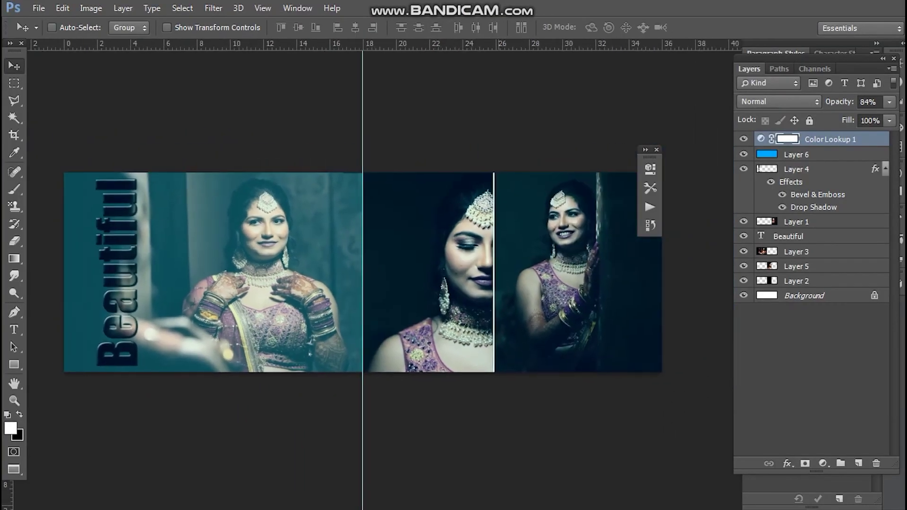
- Duplicate the 01.psd document under the name 01 copy
{"action": "key", "text": "f"}
{"action": "key", "text": "f"}
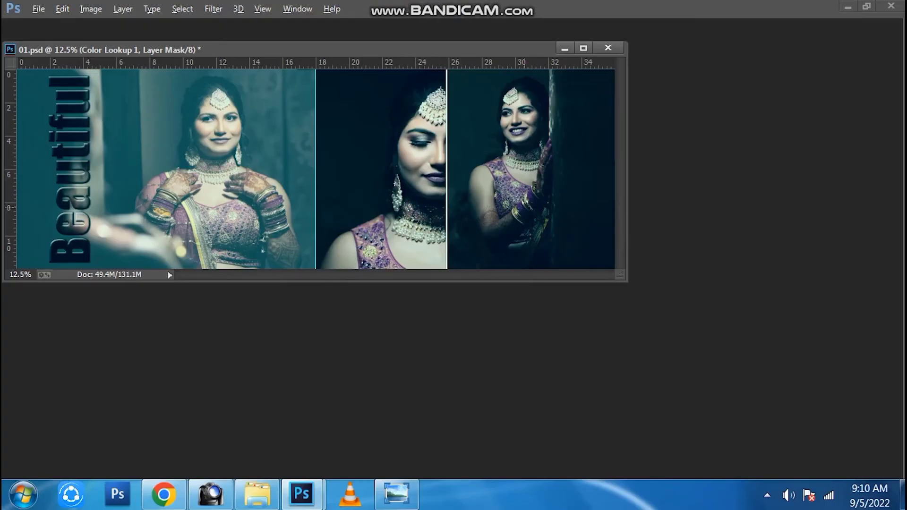
{"action": "key", "text": "alt+i"}
{"action": "key", "text": "d"}
{"action": "key", "text": "Return"}
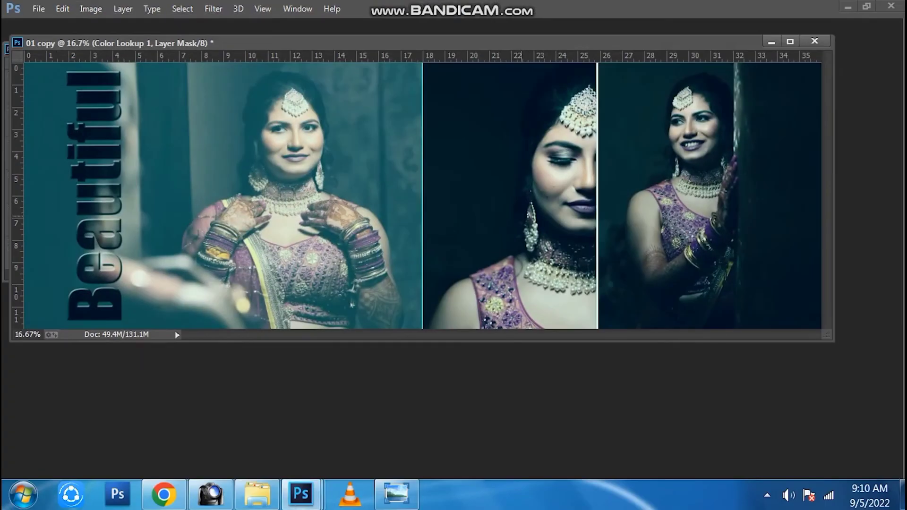
- Make Layer 1, the smiling bride's photo, the active layer and check it by toggling its visibility
{"action": "key", "text": "f"}
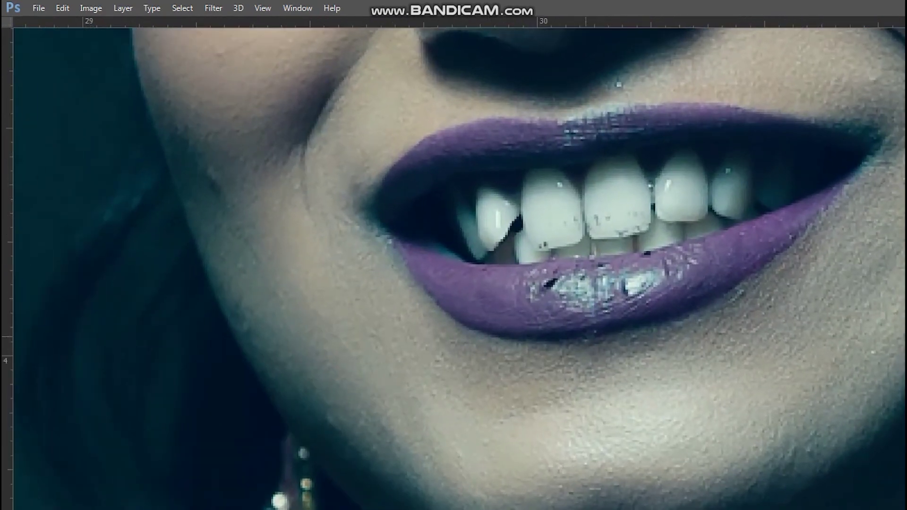
{"action": "right_click", "coordinate": [570, 301]}
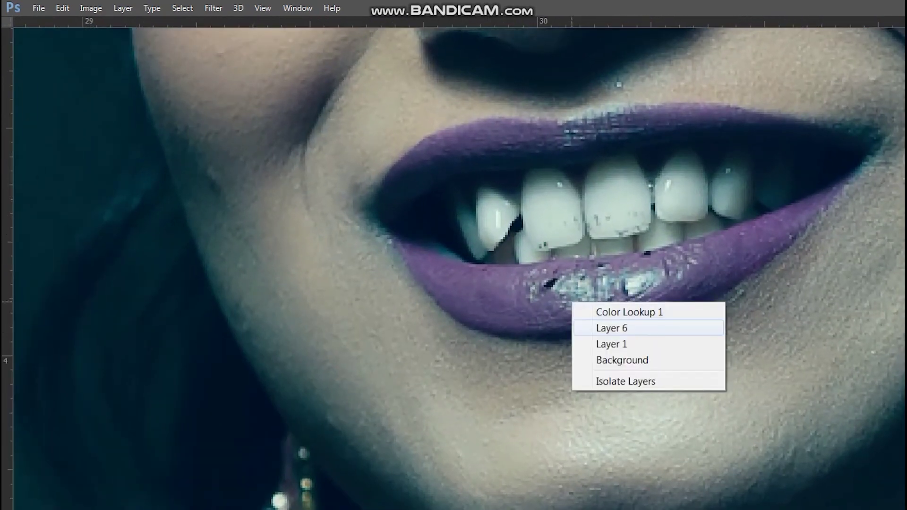
{"action": "left_click", "coordinate": [609, 326]}
{"action": "right_click", "coordinate": [586, 326]}
{"action": "left_click", "coordinate": [607, 351]}
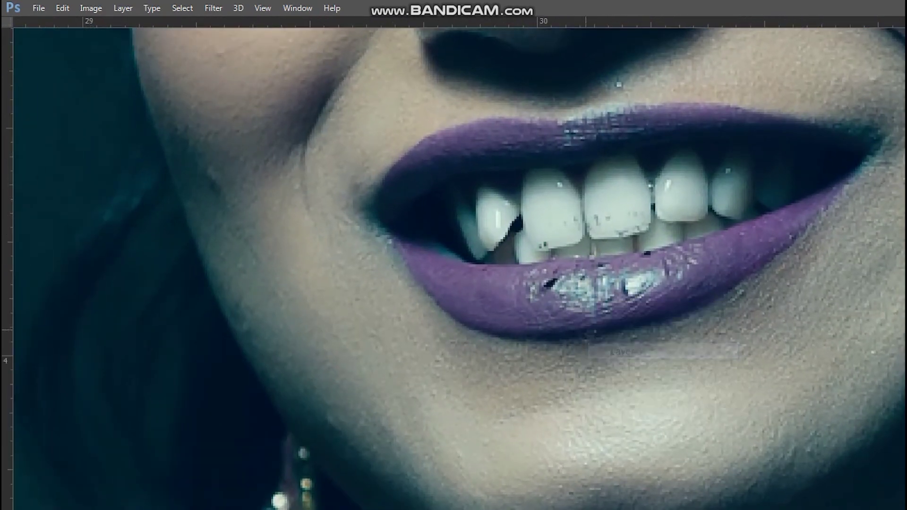
{"action": "left_click_drag", "start_coordinate": [588, 330], "coordinate": [601, 381]}
{"action": "right_click", "coordinate": [553, 319]}
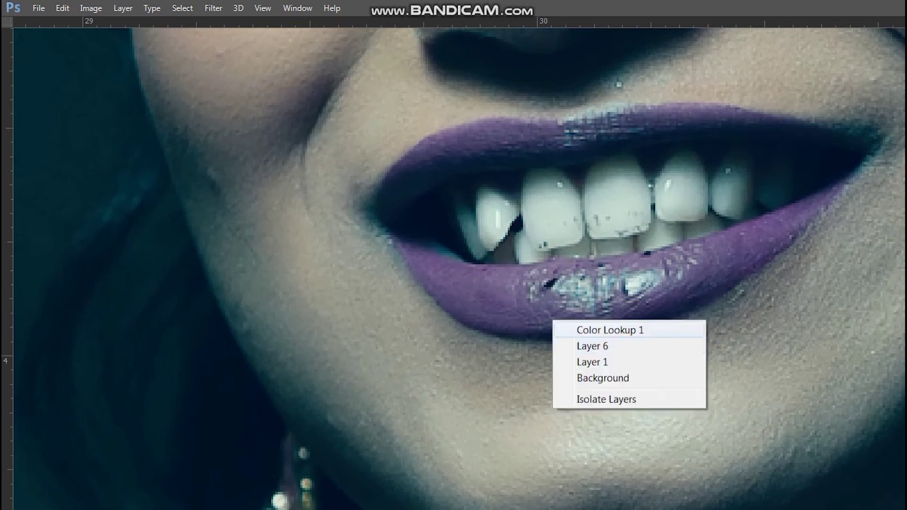
{"action": "left_click", "coordinate": [590, 360]}
{"action": "key", "text": "F7"}
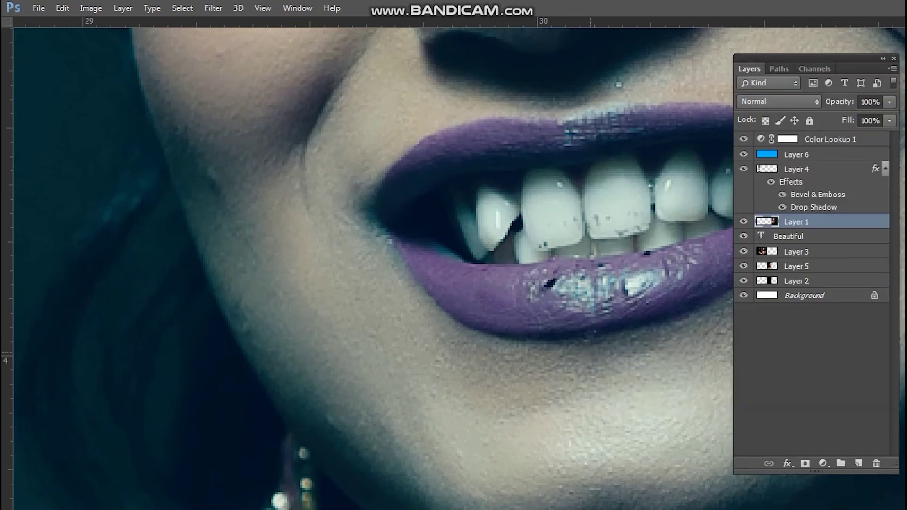
{"action": "key", "text": "ctrl+comma"}
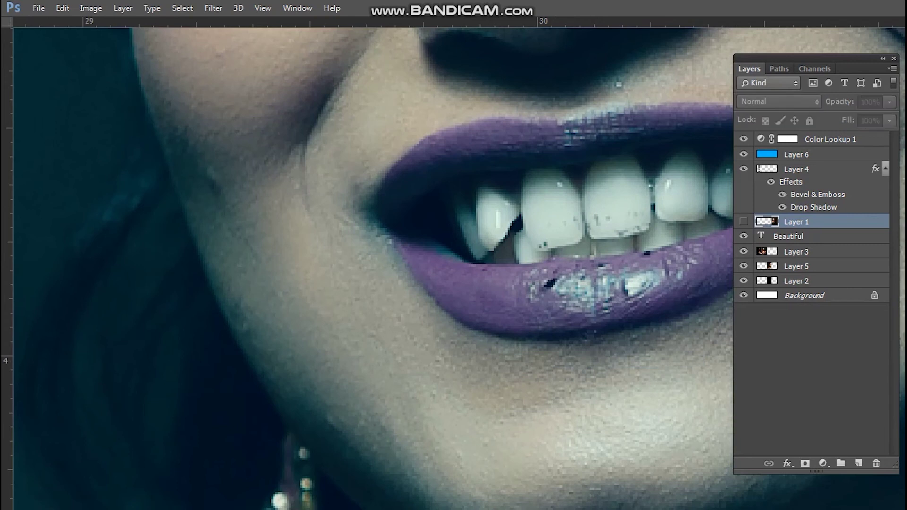
{"action": "key", "text": "ctrl+comma"}
- Remove the dark specks on the smiling bride's lower lip with the Spot Healing Brush
{"action": "key", "text": "Tab"}
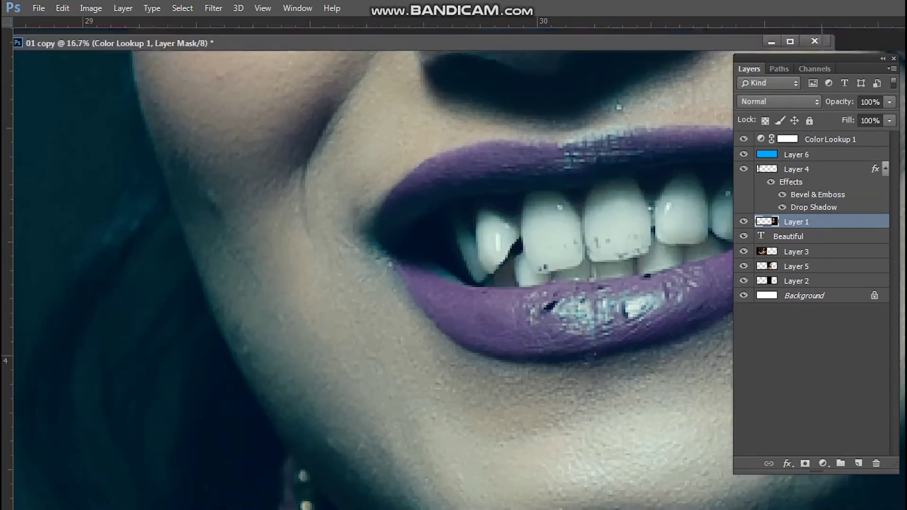
{"action": "key", "text": "j"}
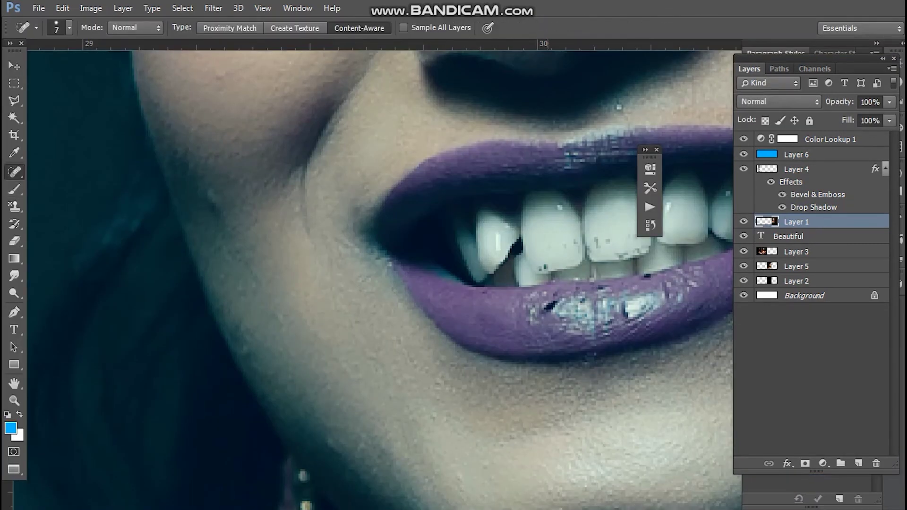
{"action": "left_click", "coordinate": [551, 306]}
{"action": "left_click", "coordinate": [603, 287]}
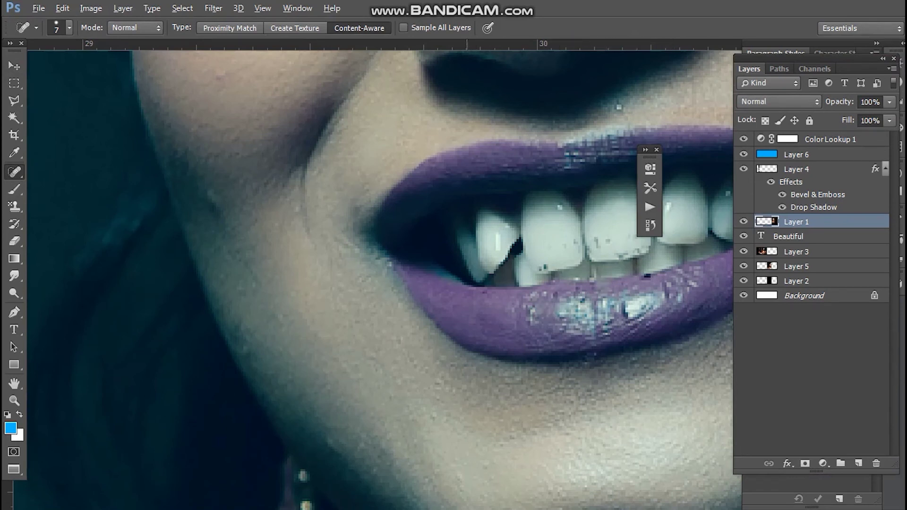
{"action": "scroll", "coordinate": [472, 333], "scroll_direction": "down", "scroll_amount": 7}
{"action": "scroll", "coordinate": [472, 334], "scroll_direction": "down", "scroll_amount": 3}
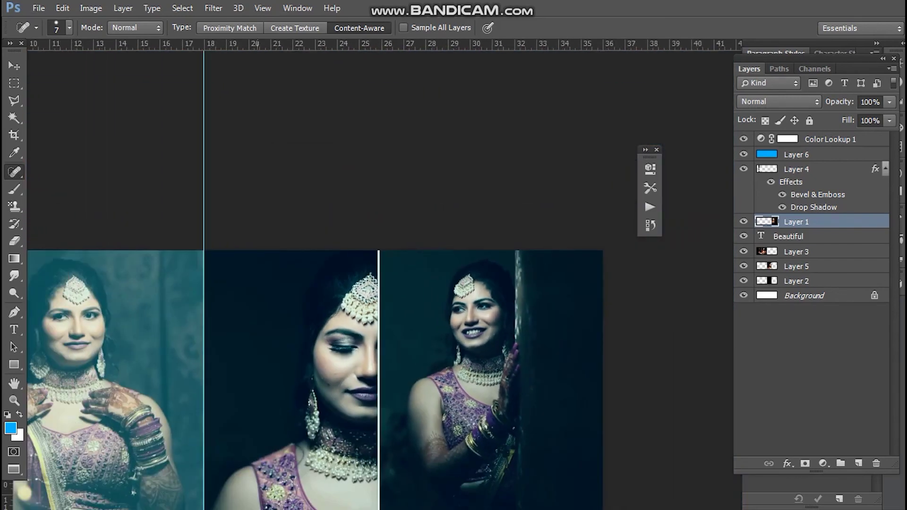
{"action": "key", "text": "v"}
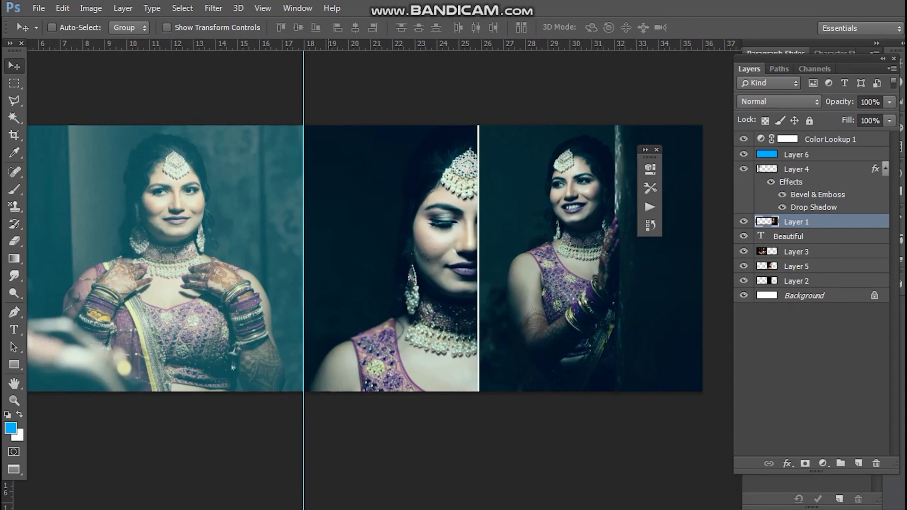
{"action": "key", "text": "f"}
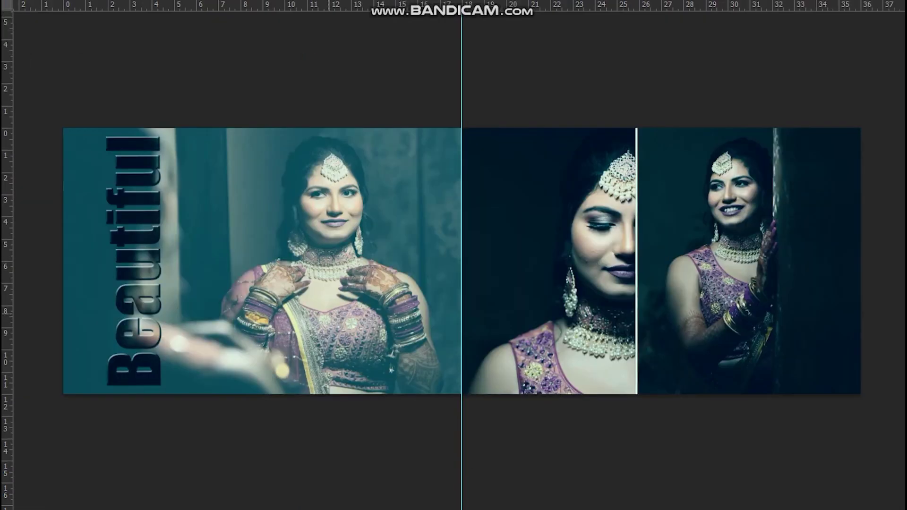
{"action": "key", "text": "f"}
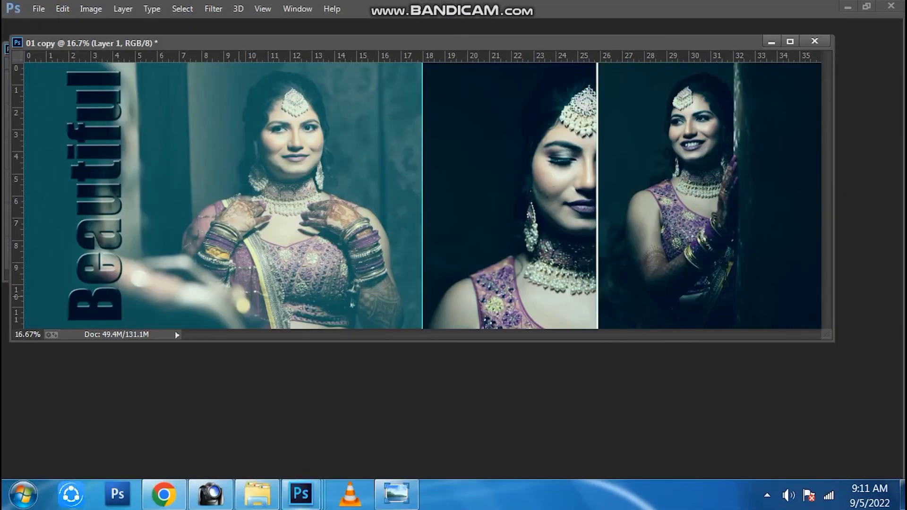
{"action": "key", "text": "ctrl+minus"}
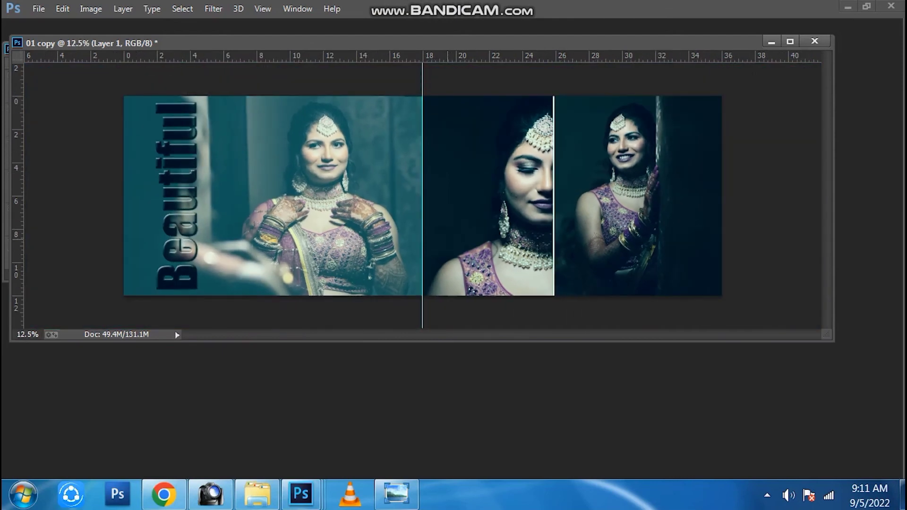
{"action": "key", "text": "ctrl+s"}
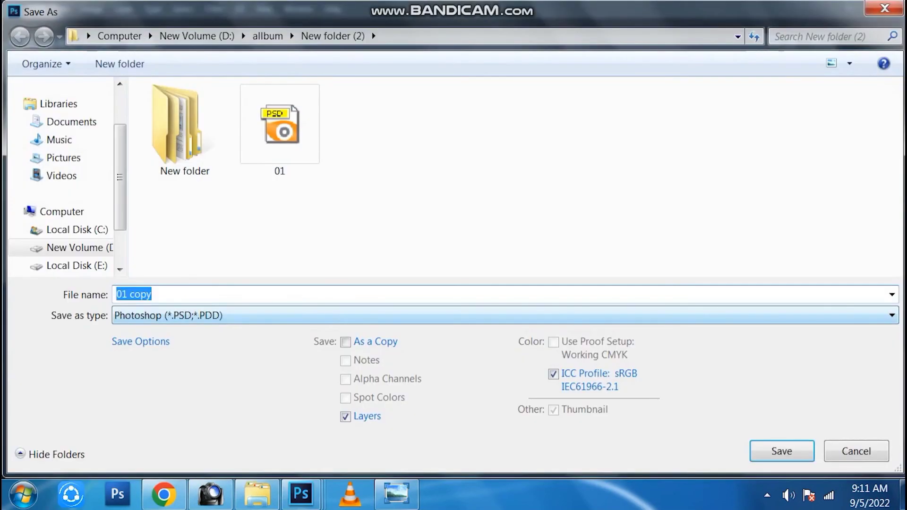
{"action": "key", "text": "Return"}
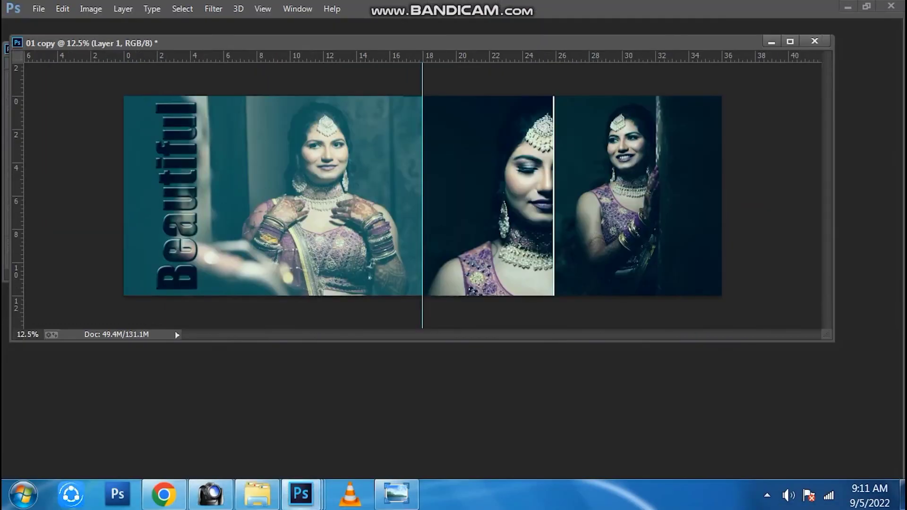
- Close the original 01.psd without saving its changes and save the duplicate over the 01.psd file
{"action": "left_click_drag", "start_coordinate": [359, 43], "coordinate": [404, 211]}
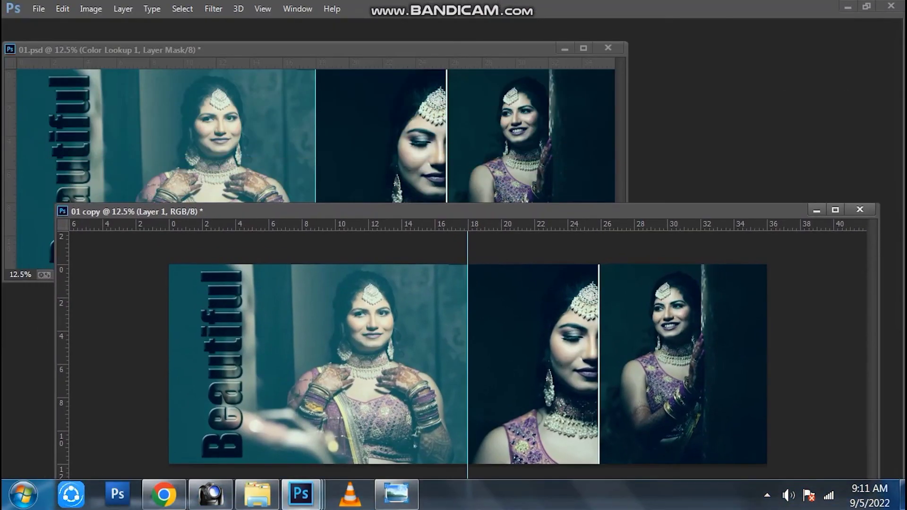
{"action": "left_click", "coordinate": [362, 126]}
{"action": "scroll", "coordinate": [536, 149], "scroll_direction": "up", "scroll_amount": 10}
{"action": "key", "text": "ctrl+w"}
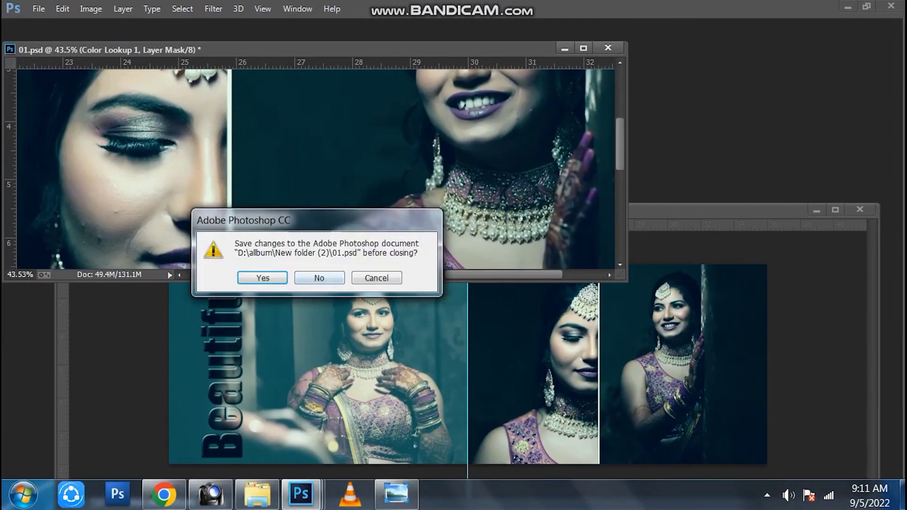
{"action": "key", "text": "n"}
{"action": "key", "text": "ctrl+s"}
{"action": "double_click", "coordinate": [280, 128]}
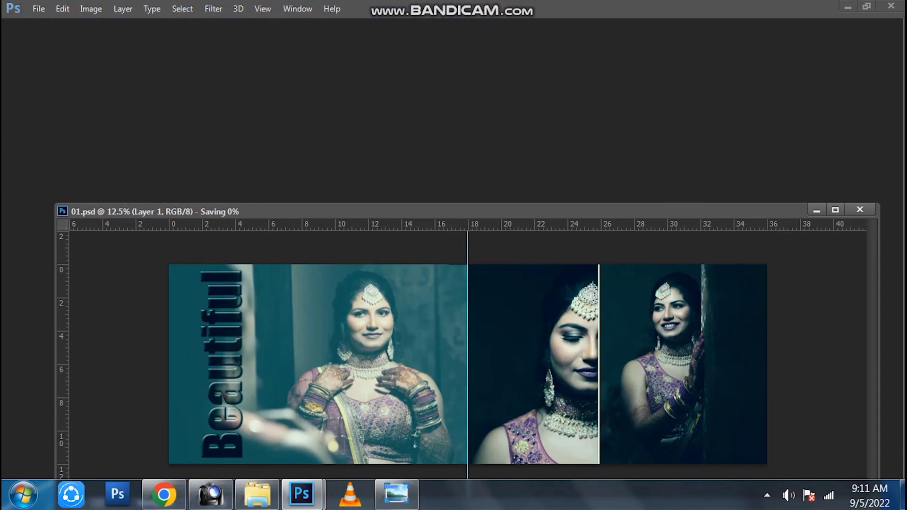
- Save a JPEG copy named 01 in New folder (2) and close the layered document
{"action": "left_click_drag", "start_coordinate": [468, 211], "coordinate": [450, 95]}
{"action": "key", "text": "ctrl+shift+s"}
{"action": "key", "text": "Tab"}
{"action": "key", "text": "j"}
{"action": "key", "text": "Return"}
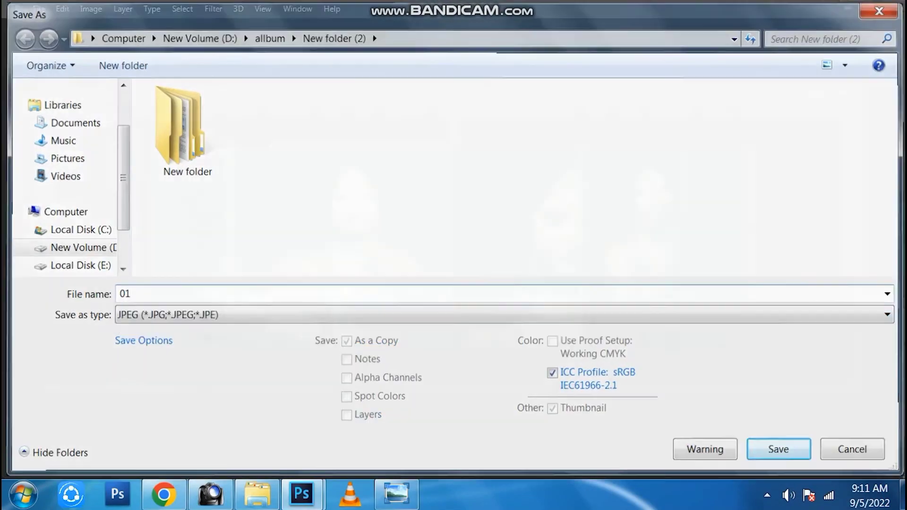
{"action": "key", "text": "Return"}
{"action": "key", "text": "ctrl+w"}
- Open 01.jpg and, in the Camera Raw filter, set Blacks to +19, Clarity to +31 and Temperature to +9
{"action": "key", "text": "ctrl+o"}
{"action": "double_click", "coordinate": [289, 141]}
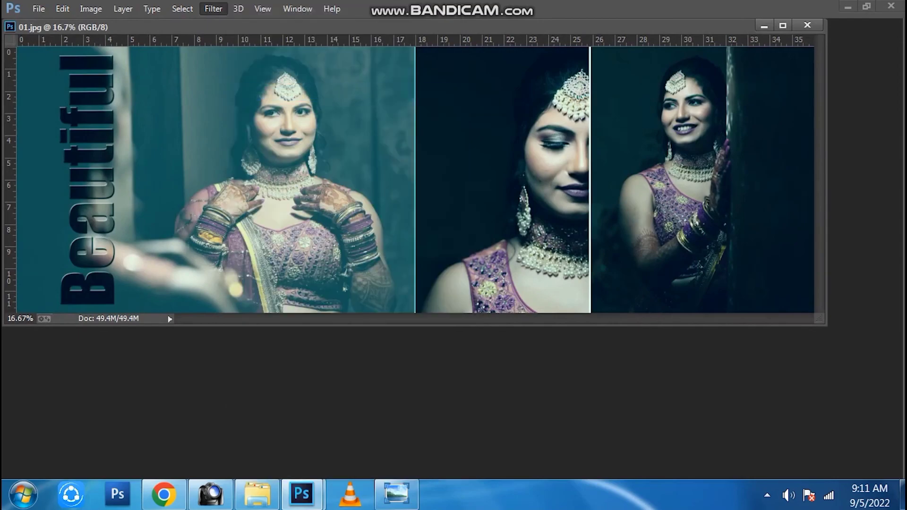
{"action": "key", "text": "ctrl+shift+a"}
{"action": "left_click_drag", "start_coordinate": [810, 357], "coordinate": [826, 356]}
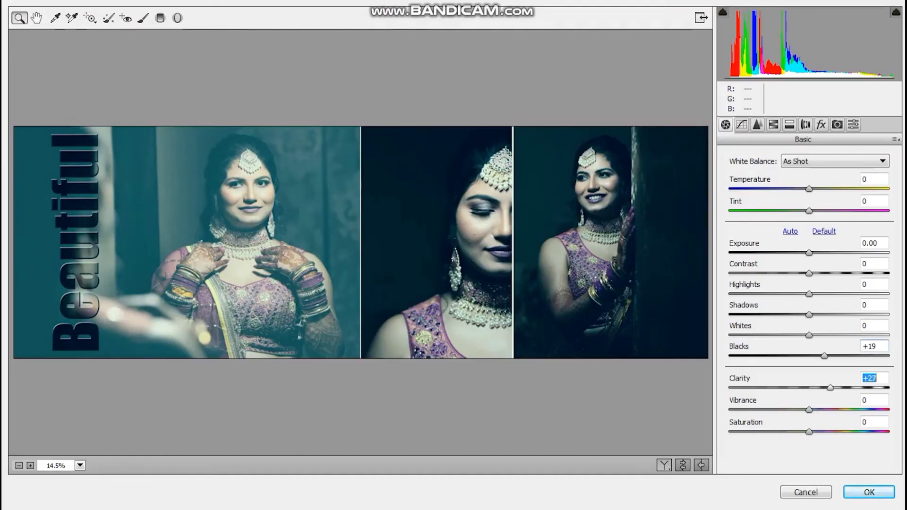
{"action": "left_click_drag", "start_coordinate": [830, 388], "coordinate": [834, 388]}
{"action": "key", "text": "Up"}
{"action": "key", "text": "Up"}
{"action": "key", "text": "Up"}
{"action": "key", "text": "Up"}
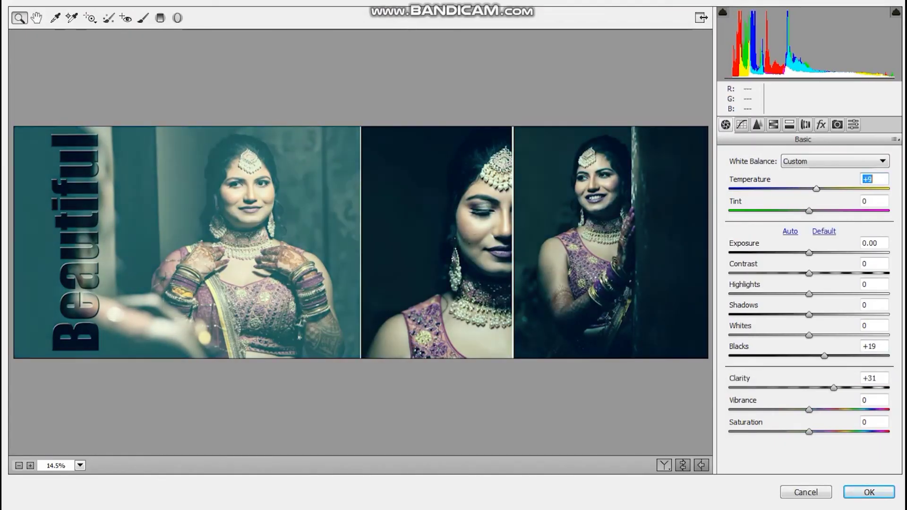
- Add a post-crop vignette with Amount -21, Midpoint 54 and Roundness -41, and apply the Camera Raw filter
{"action": "left_click", "coordinate": [774, 125]}
{"action": "left_click", "coordinate": [790, 125]}
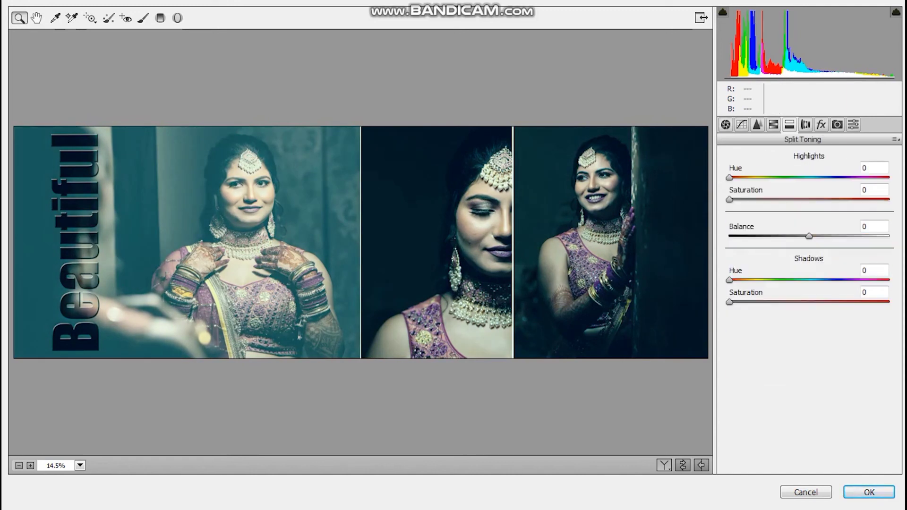
{"action": "left_click", "coordinate": [806, 125]}
{"action": "left_click", "coordinate": [822, 125]}
{"action": "left_click_drag", "start_coordinate": [810, 296], "coordinate": [770, 340]}
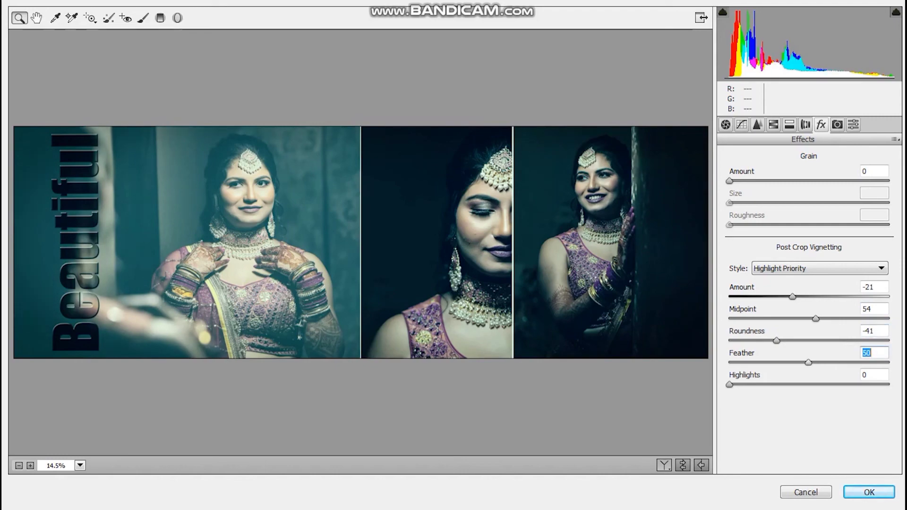
{"action": "key", "text": "Return"}
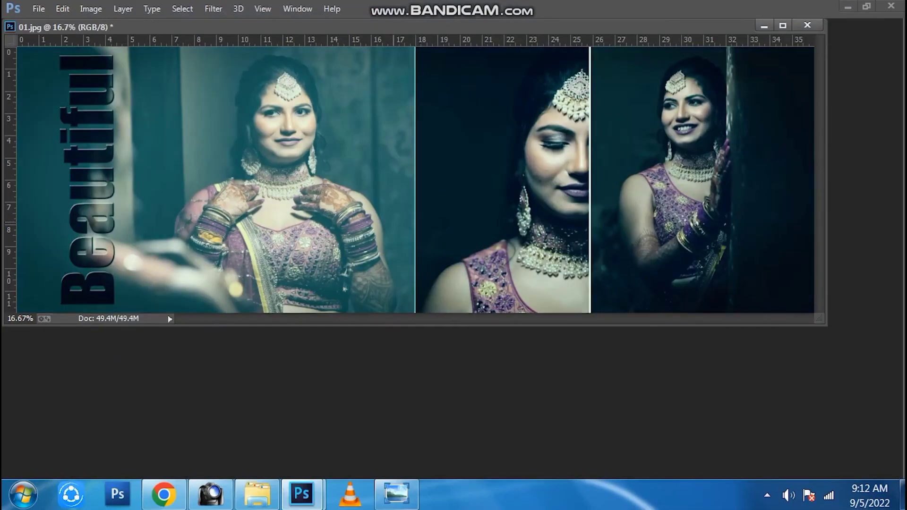